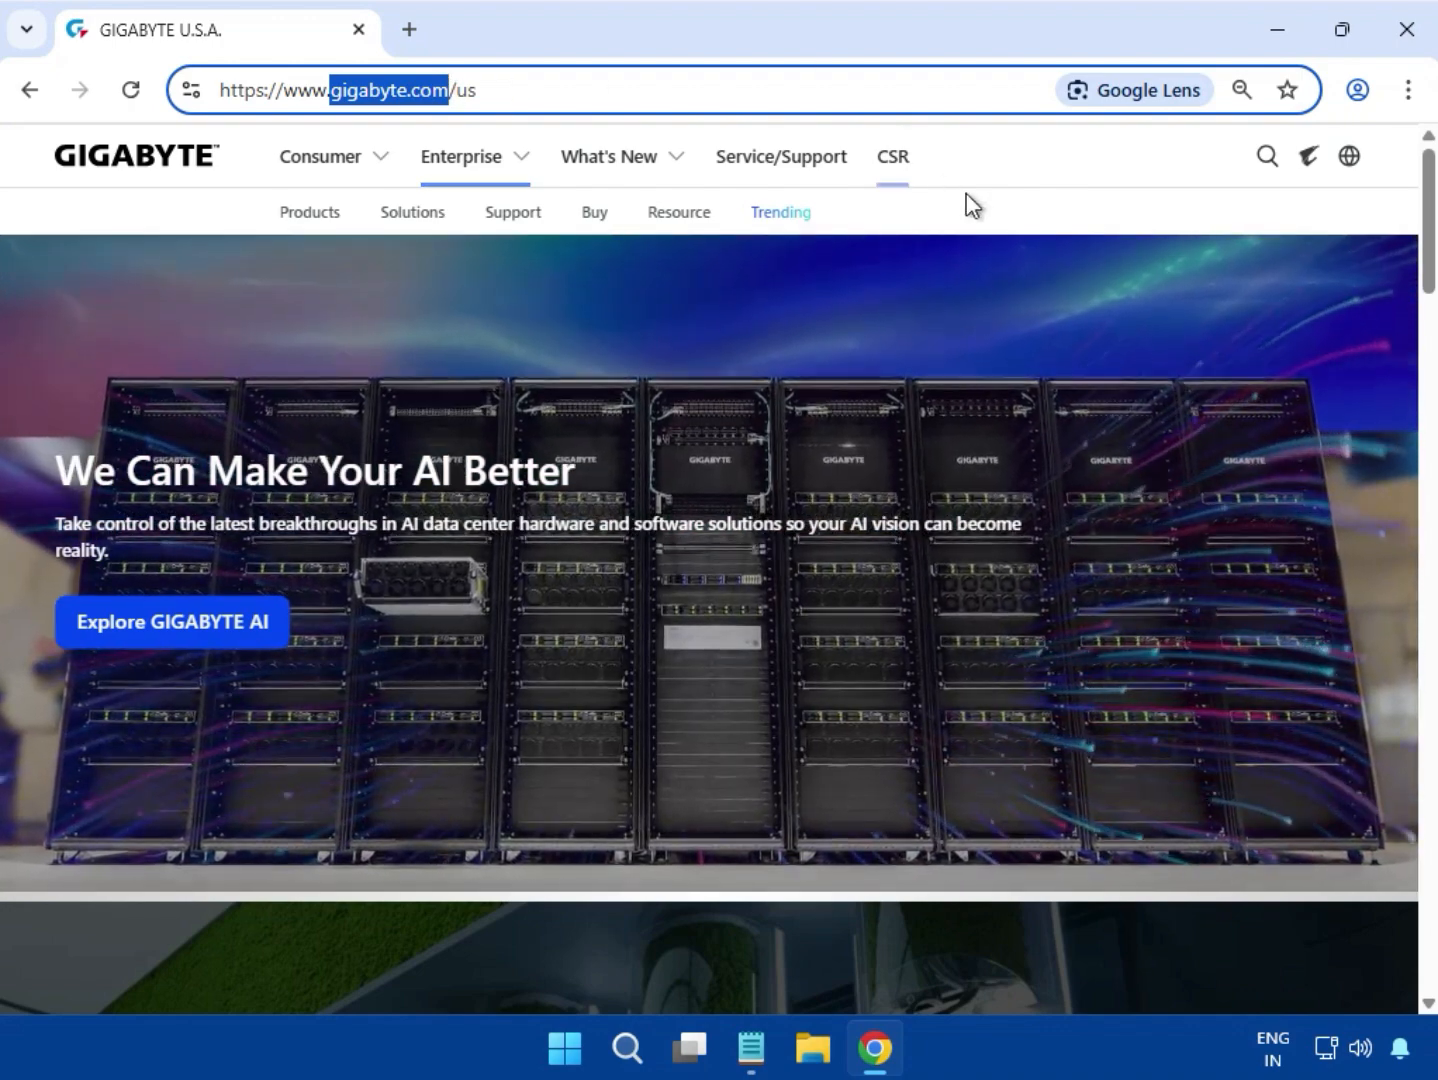
Search the GIGABYTE site for "H510M H V2" and open the rev. 2.0 motherboard's product page.
click(1070, 172)
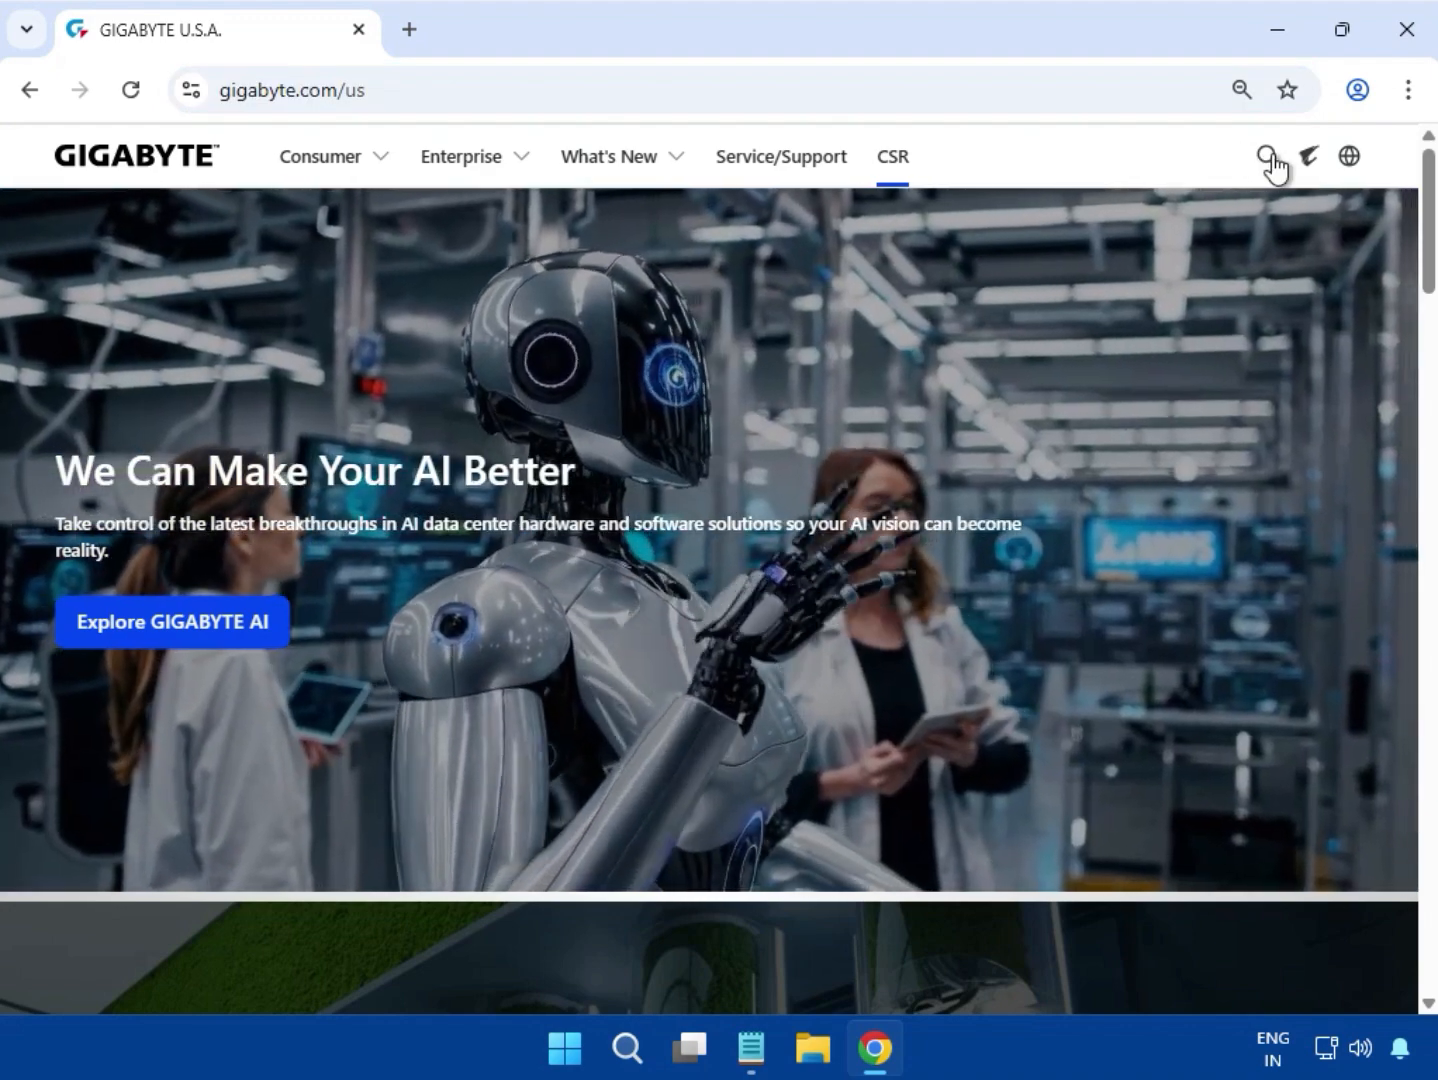
click(1268, 158)
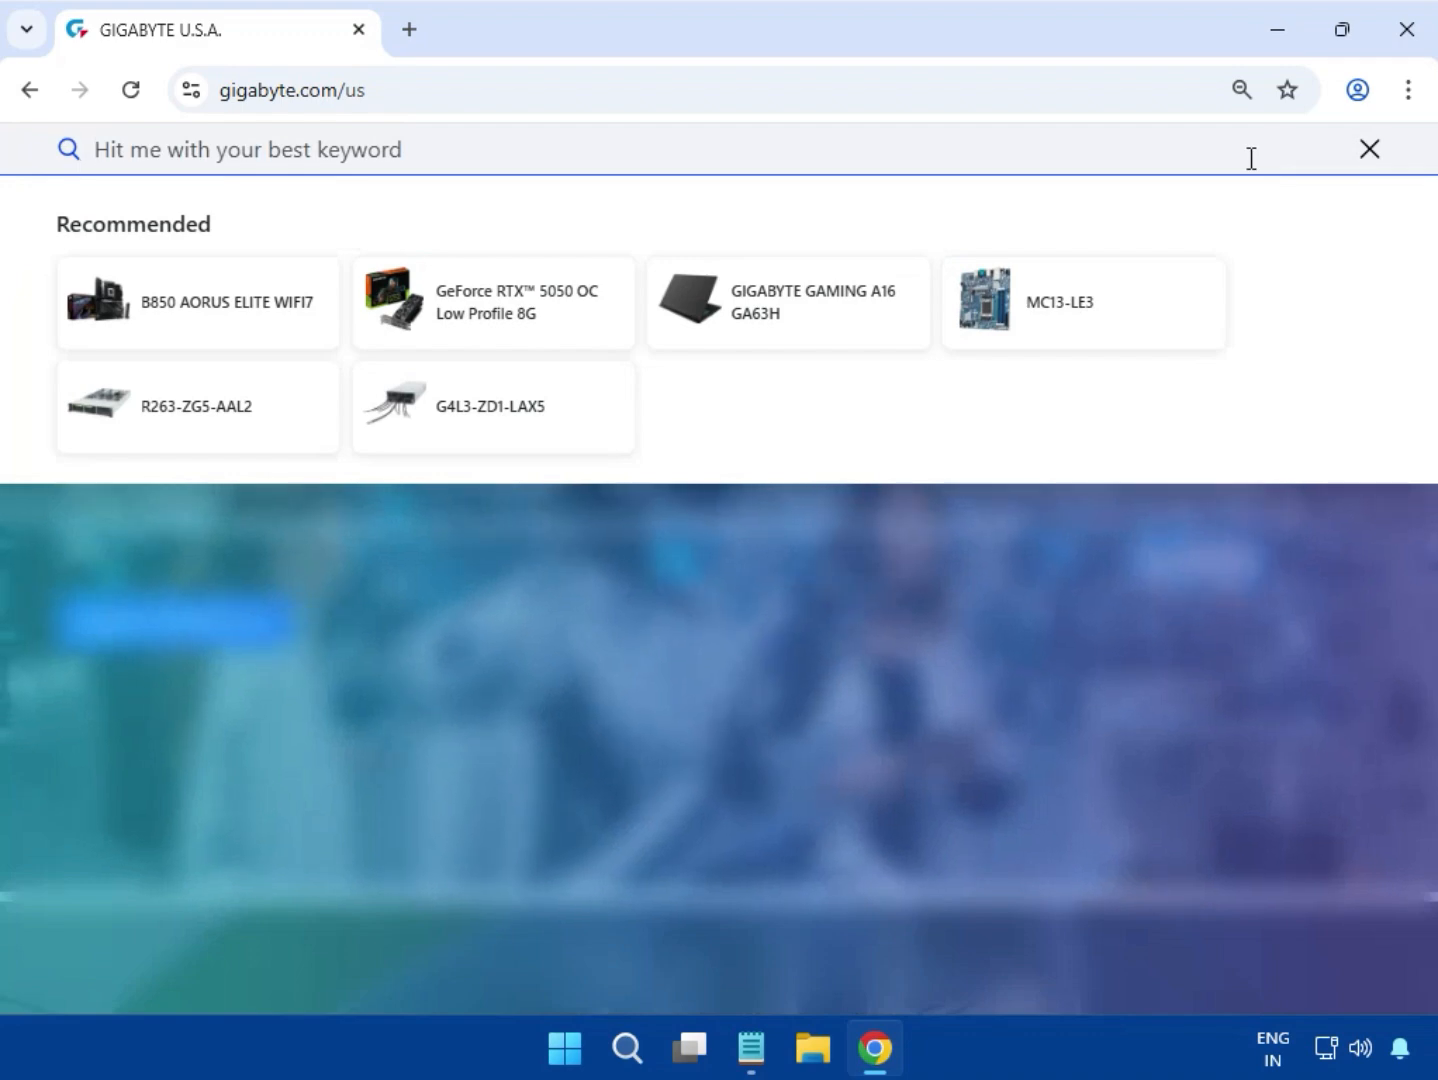
text(H510M H V2)
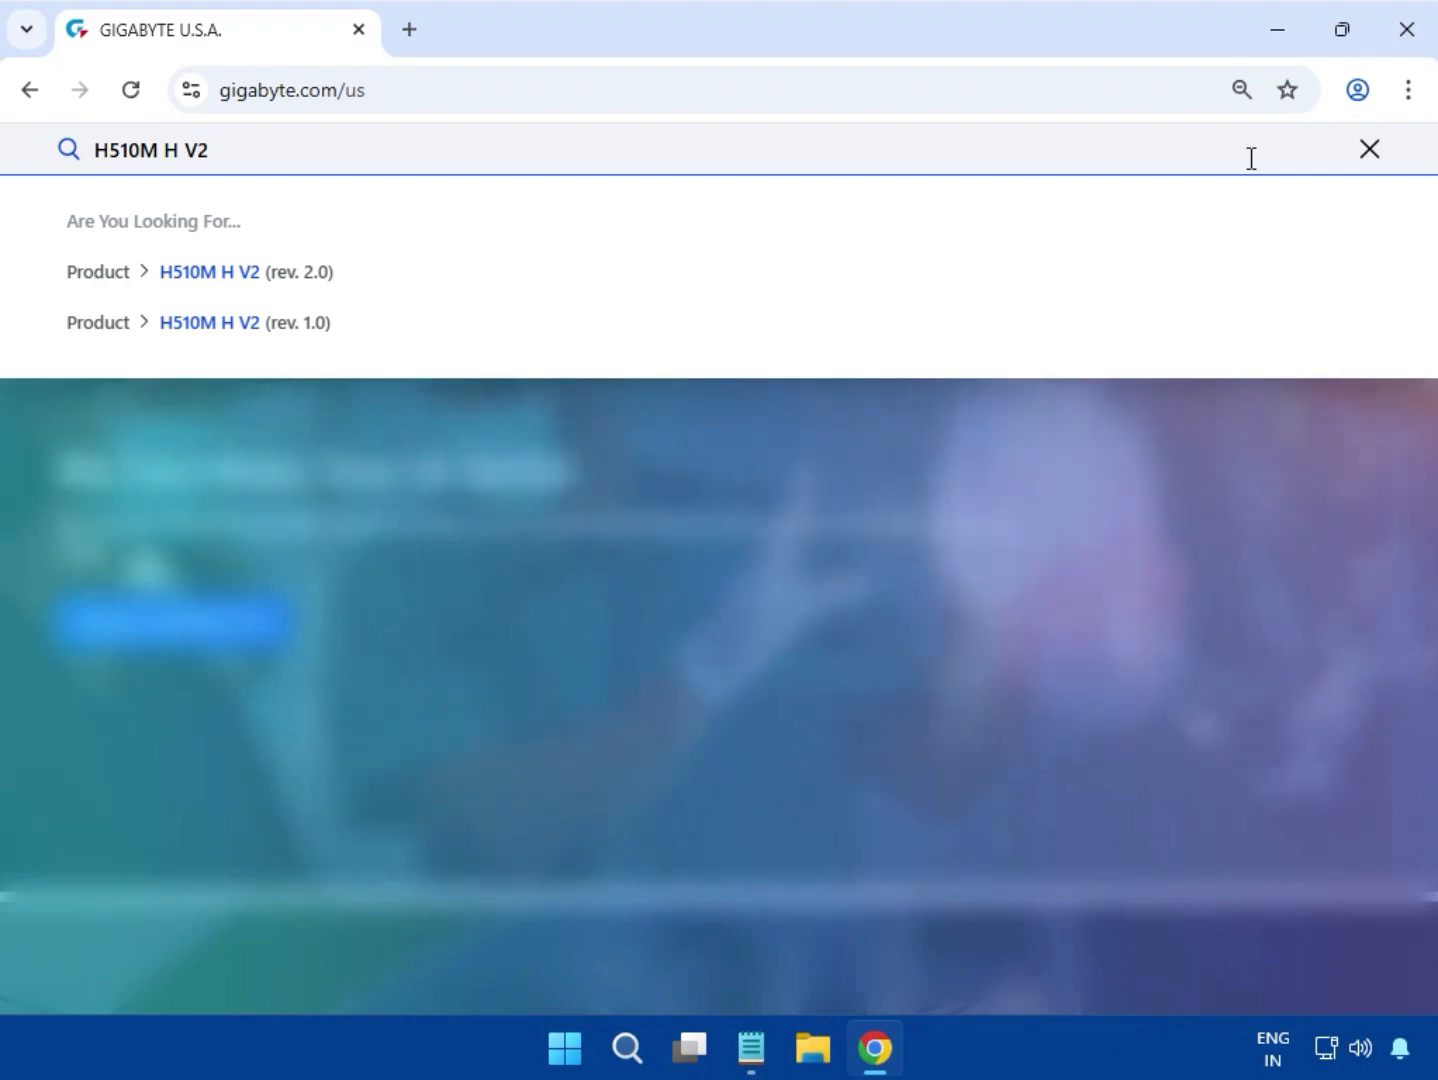
key(Return)
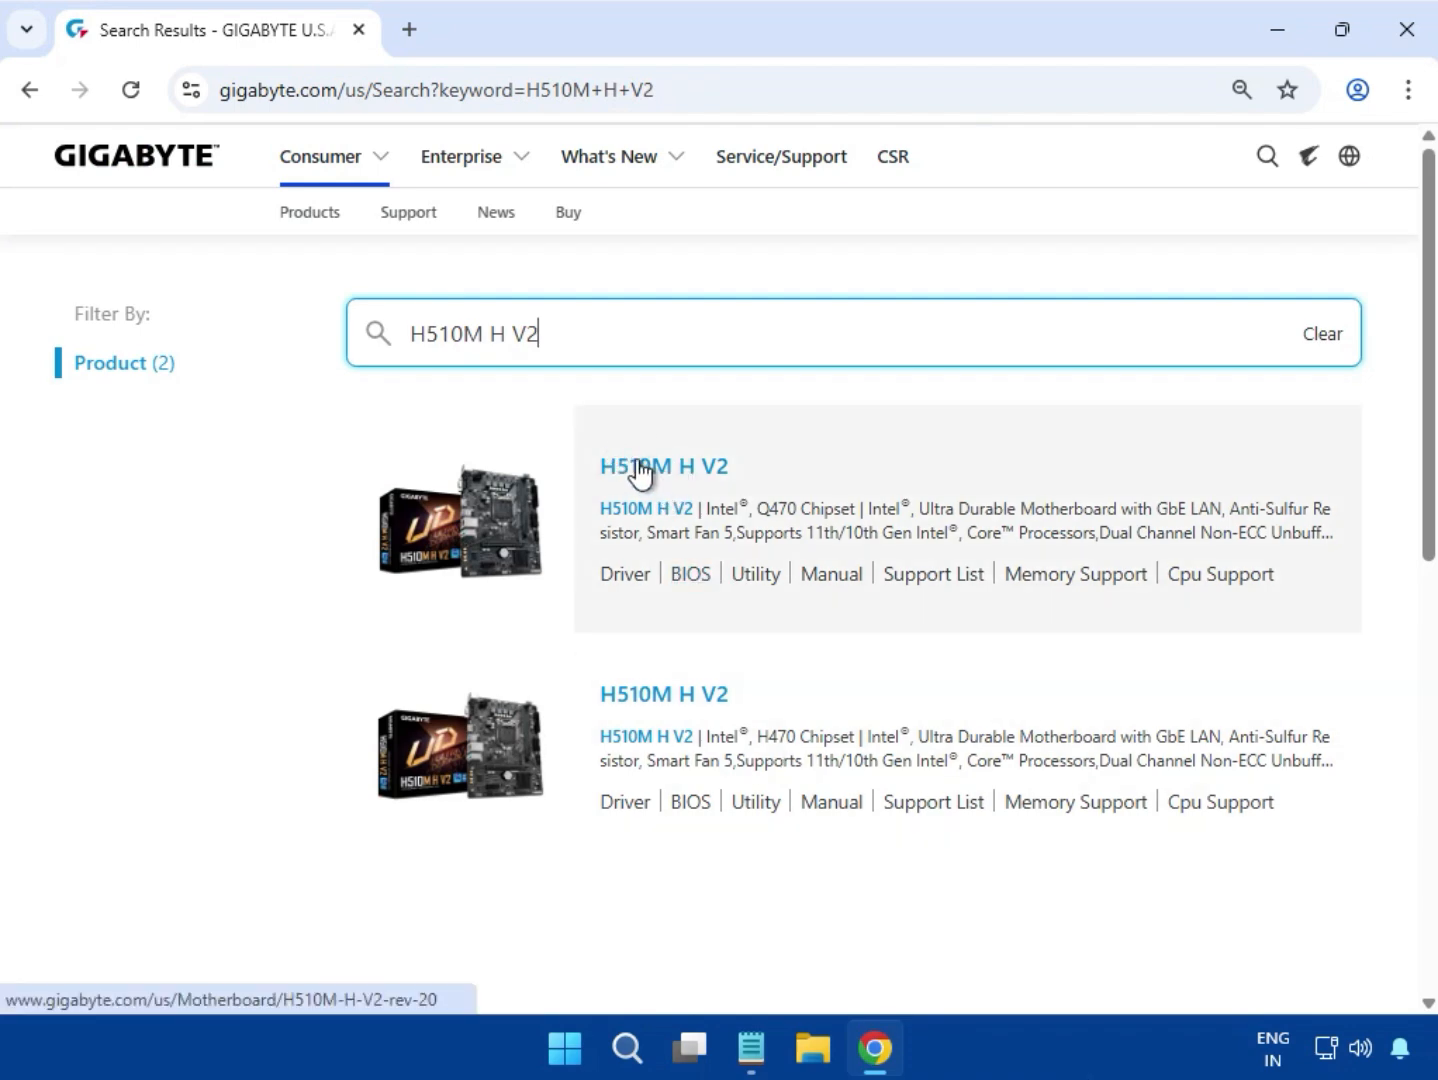
click(658, 469)
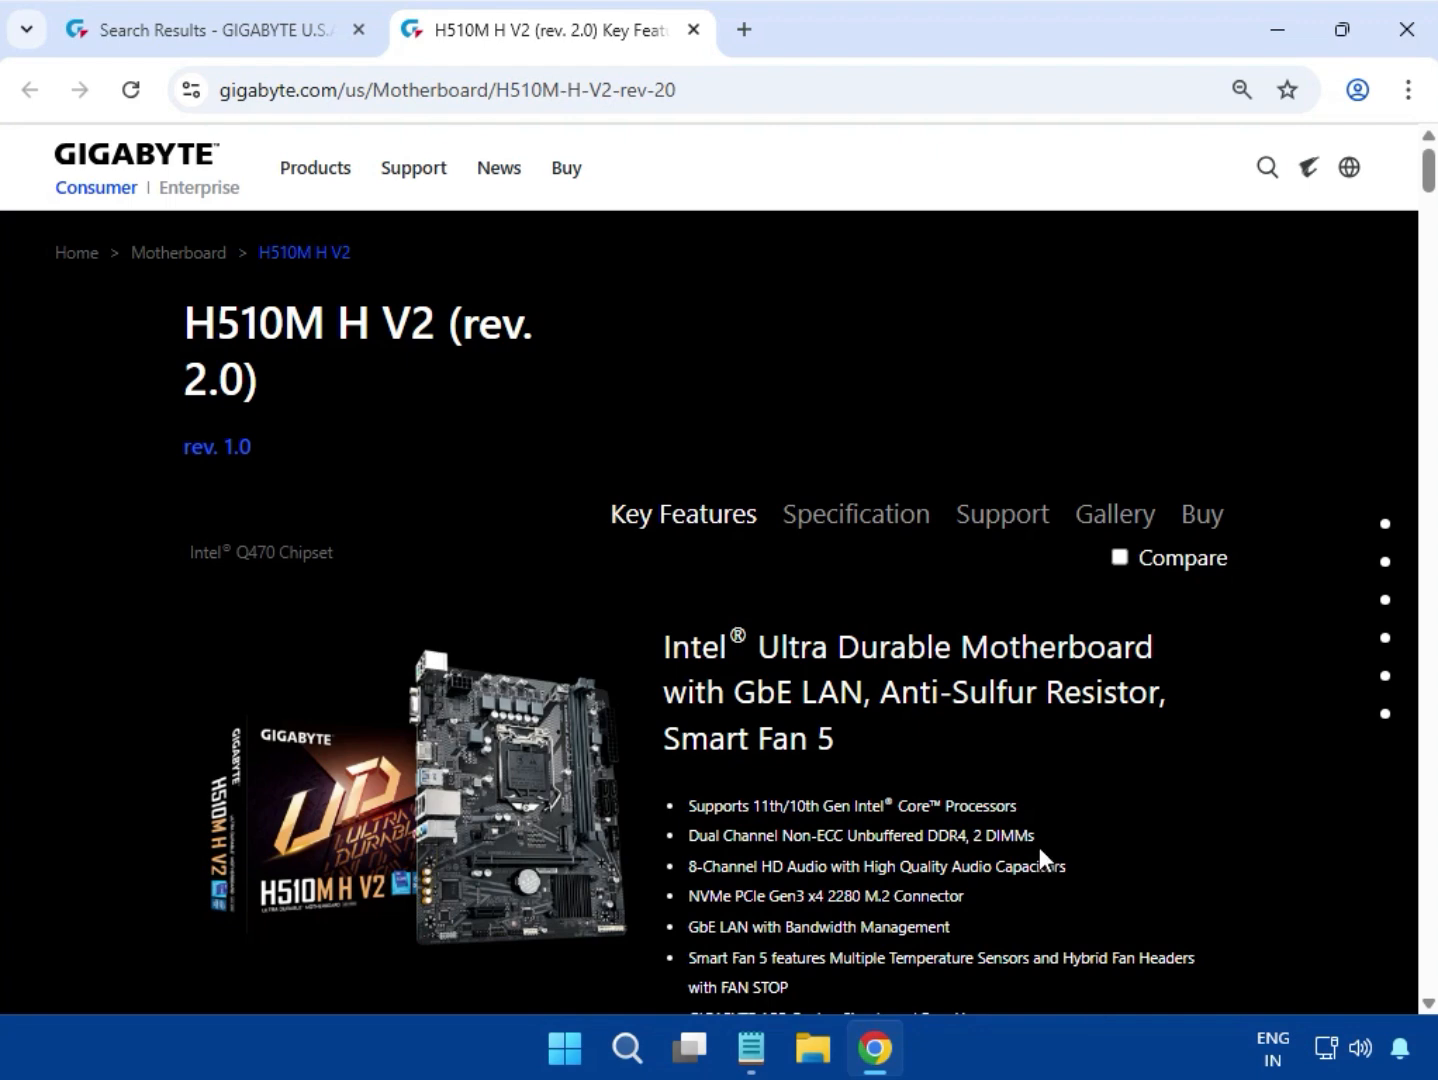
Open the motherboard's support downloads and filter the drivers to Windows 11 64bit.
click(1018, 542)
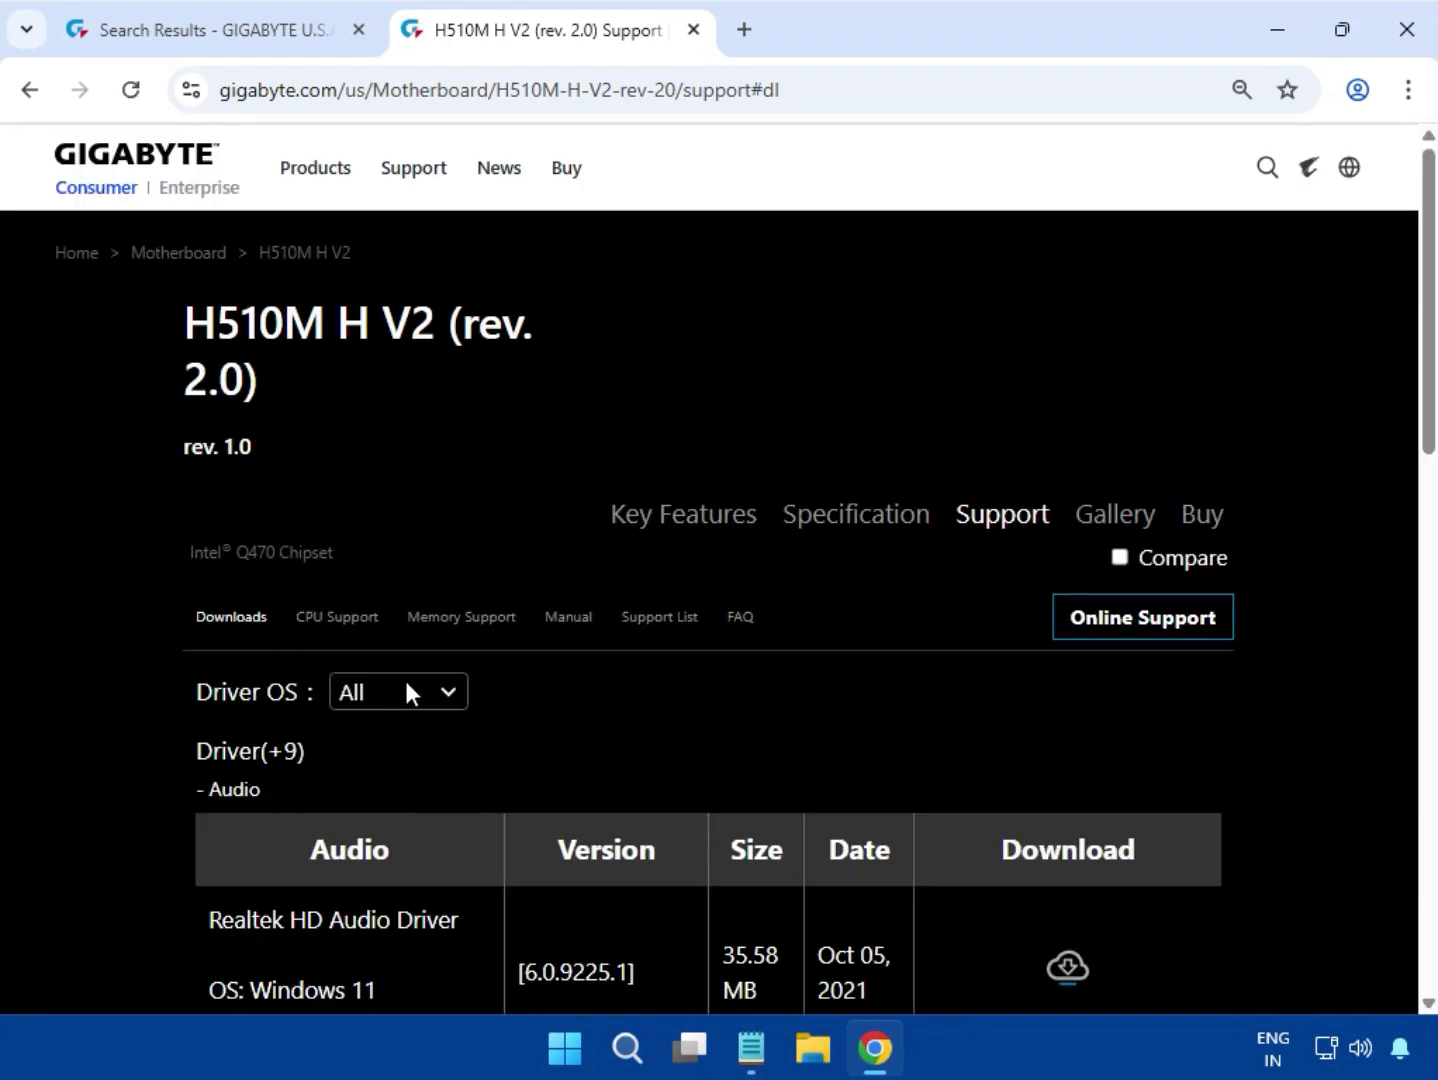
click(409, 694)
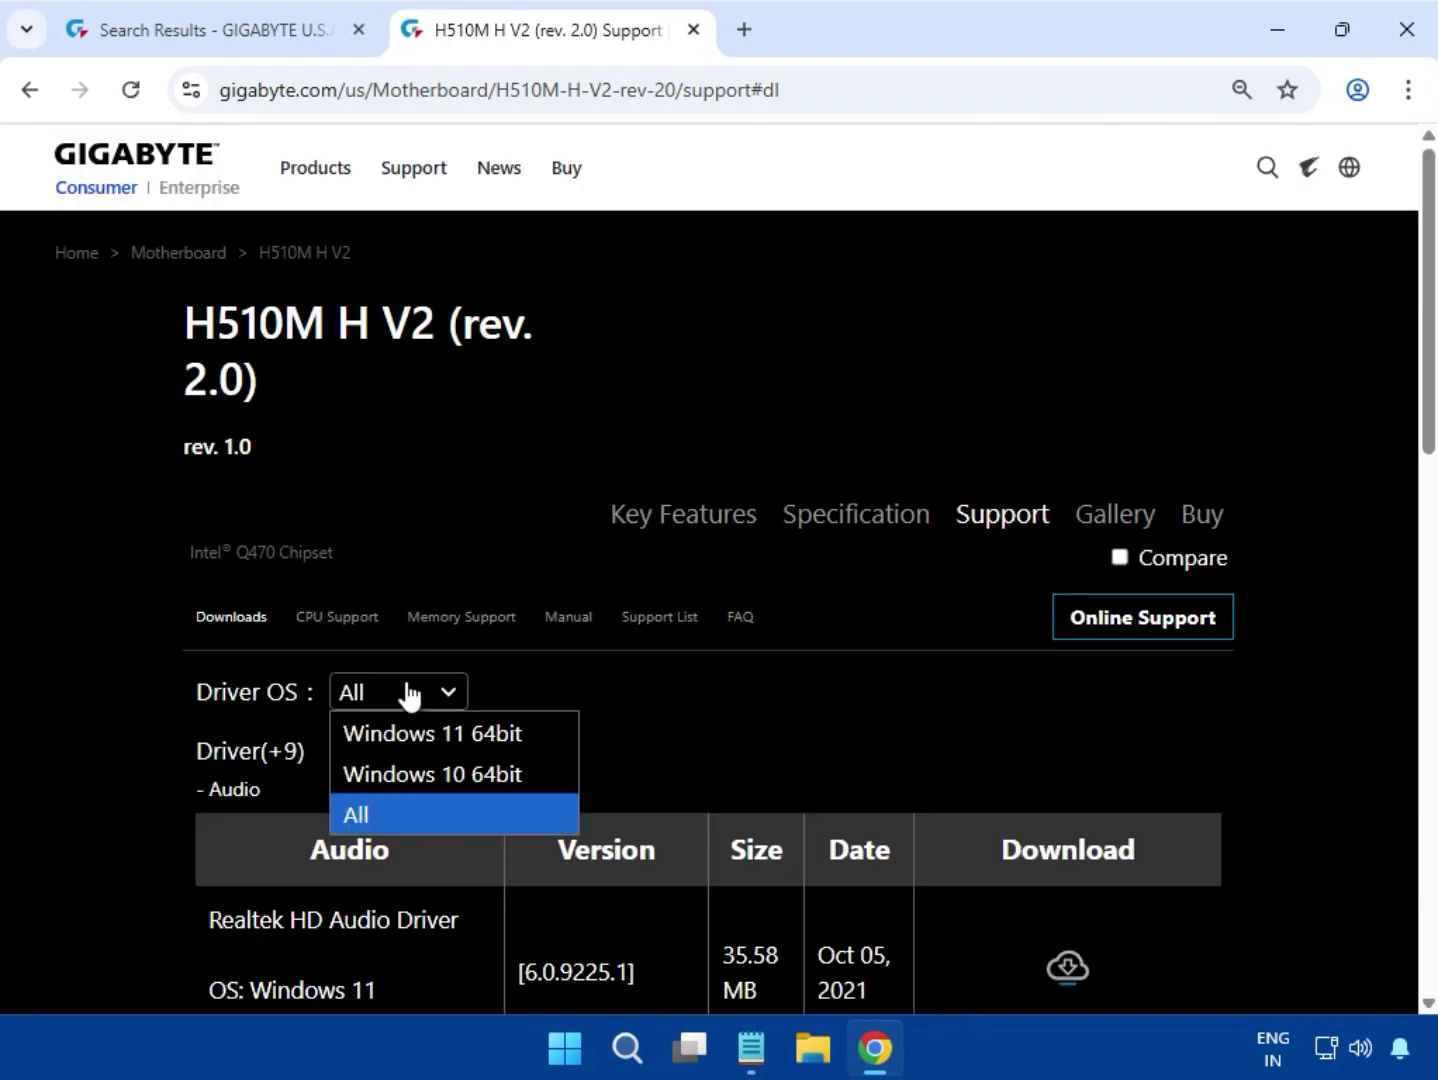
click(466, 733)
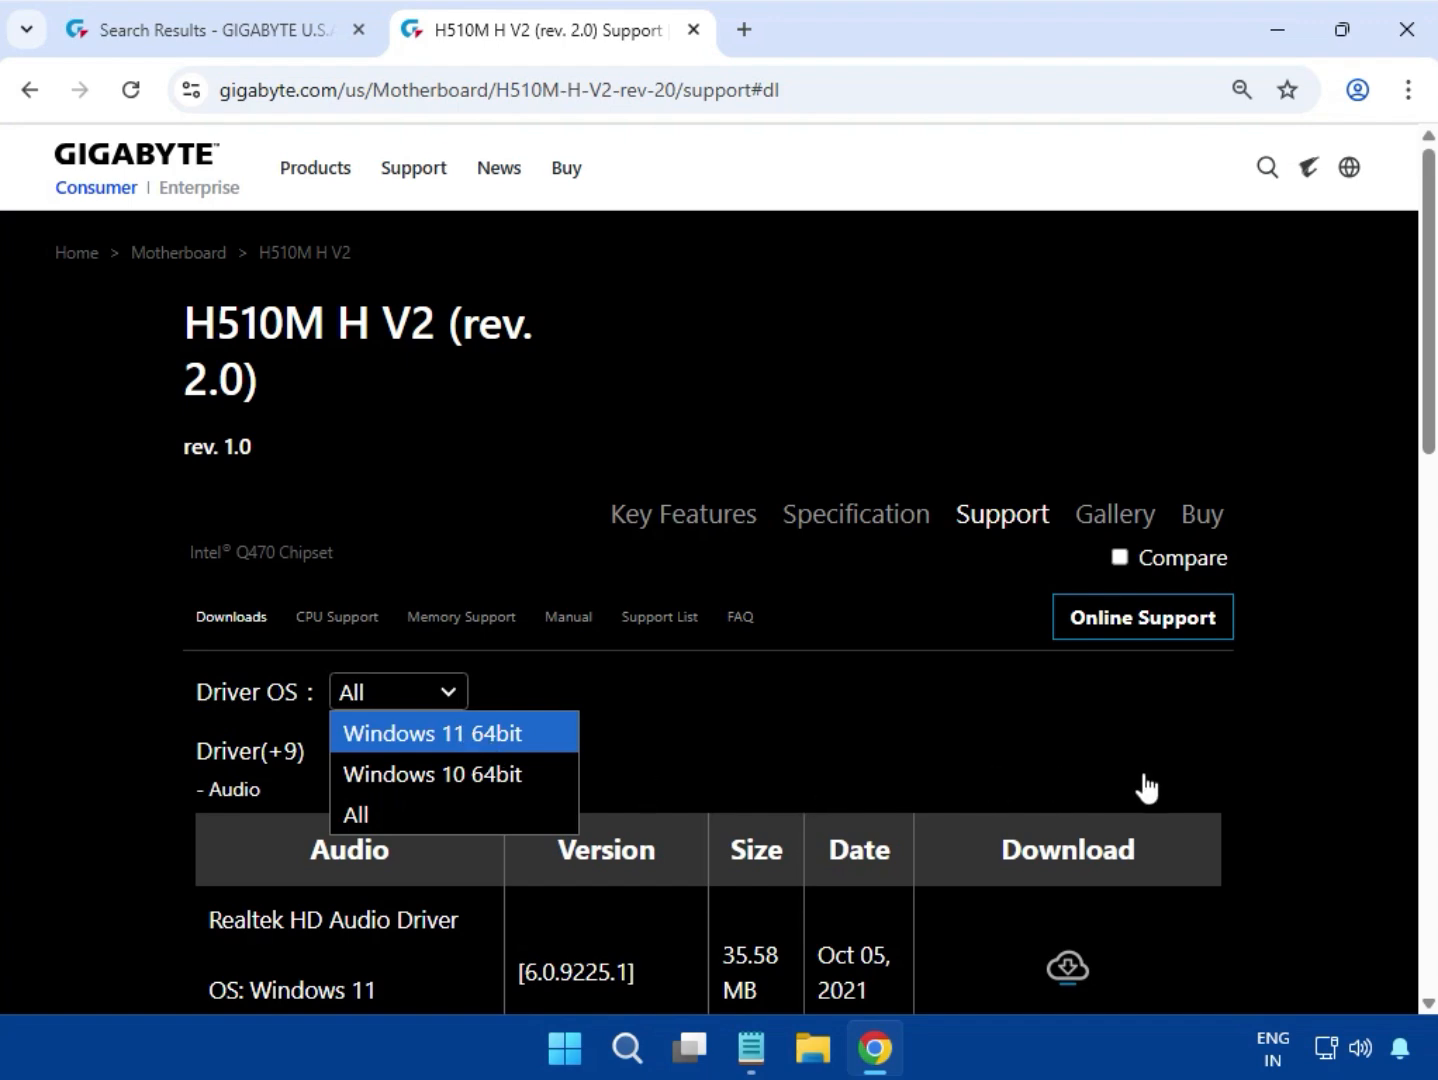
Download the Realtek HD Audio Driver, version 6.0.9225.1, from the Audio driver section.
scroll(850, 828, down, 1)
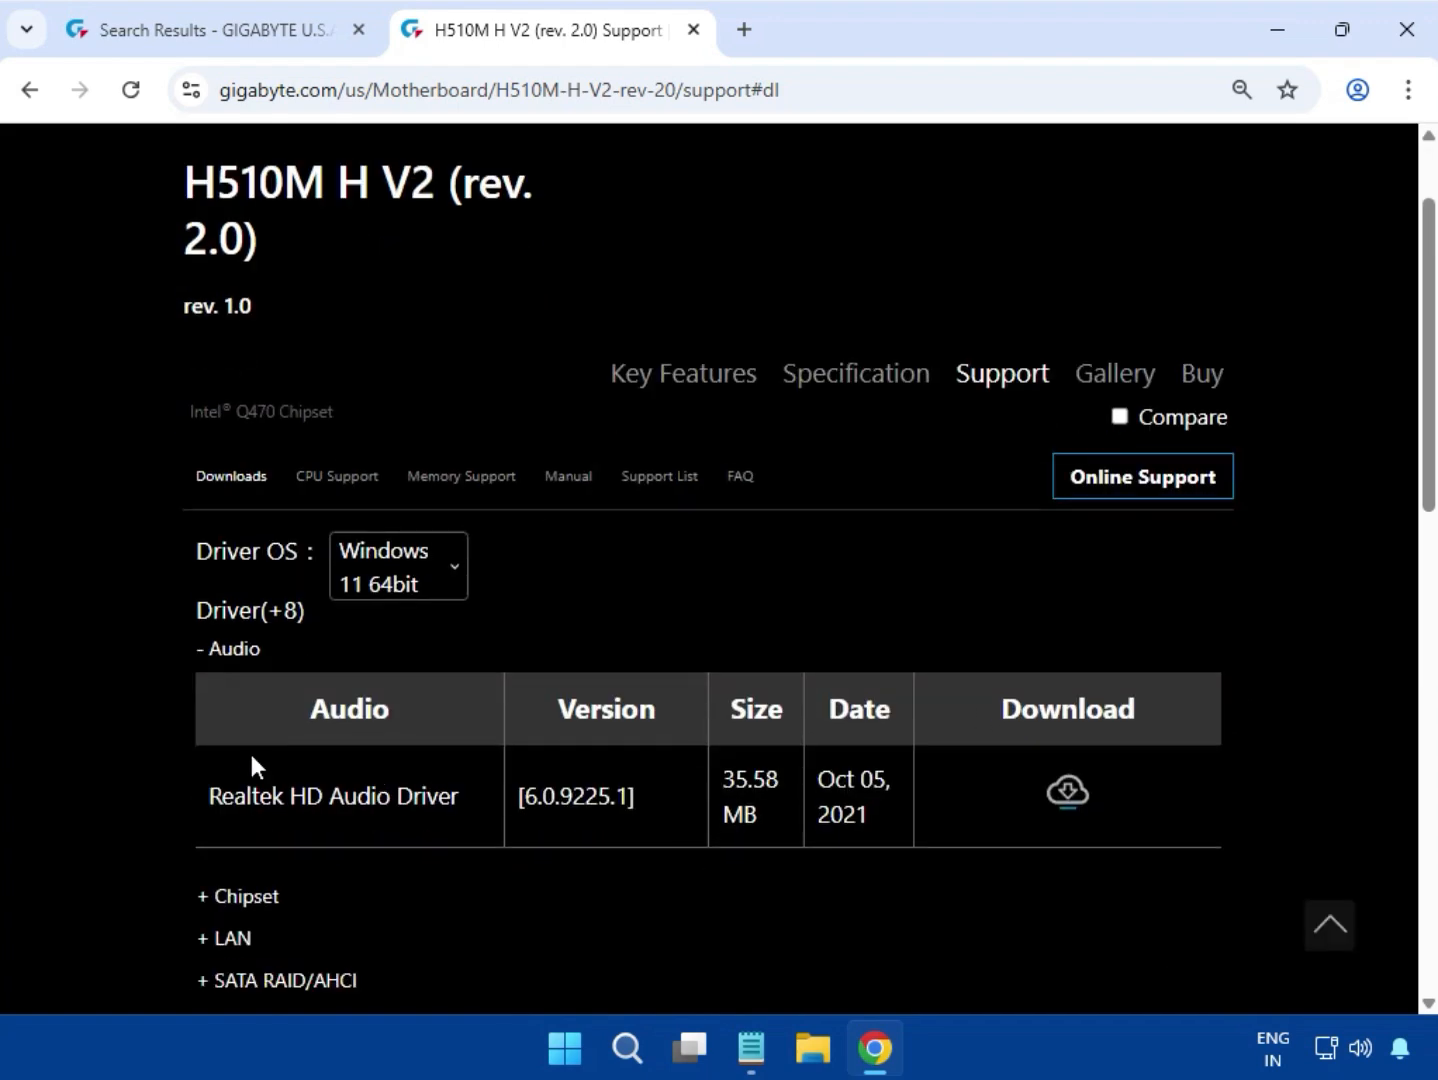
double_click(218, 653)
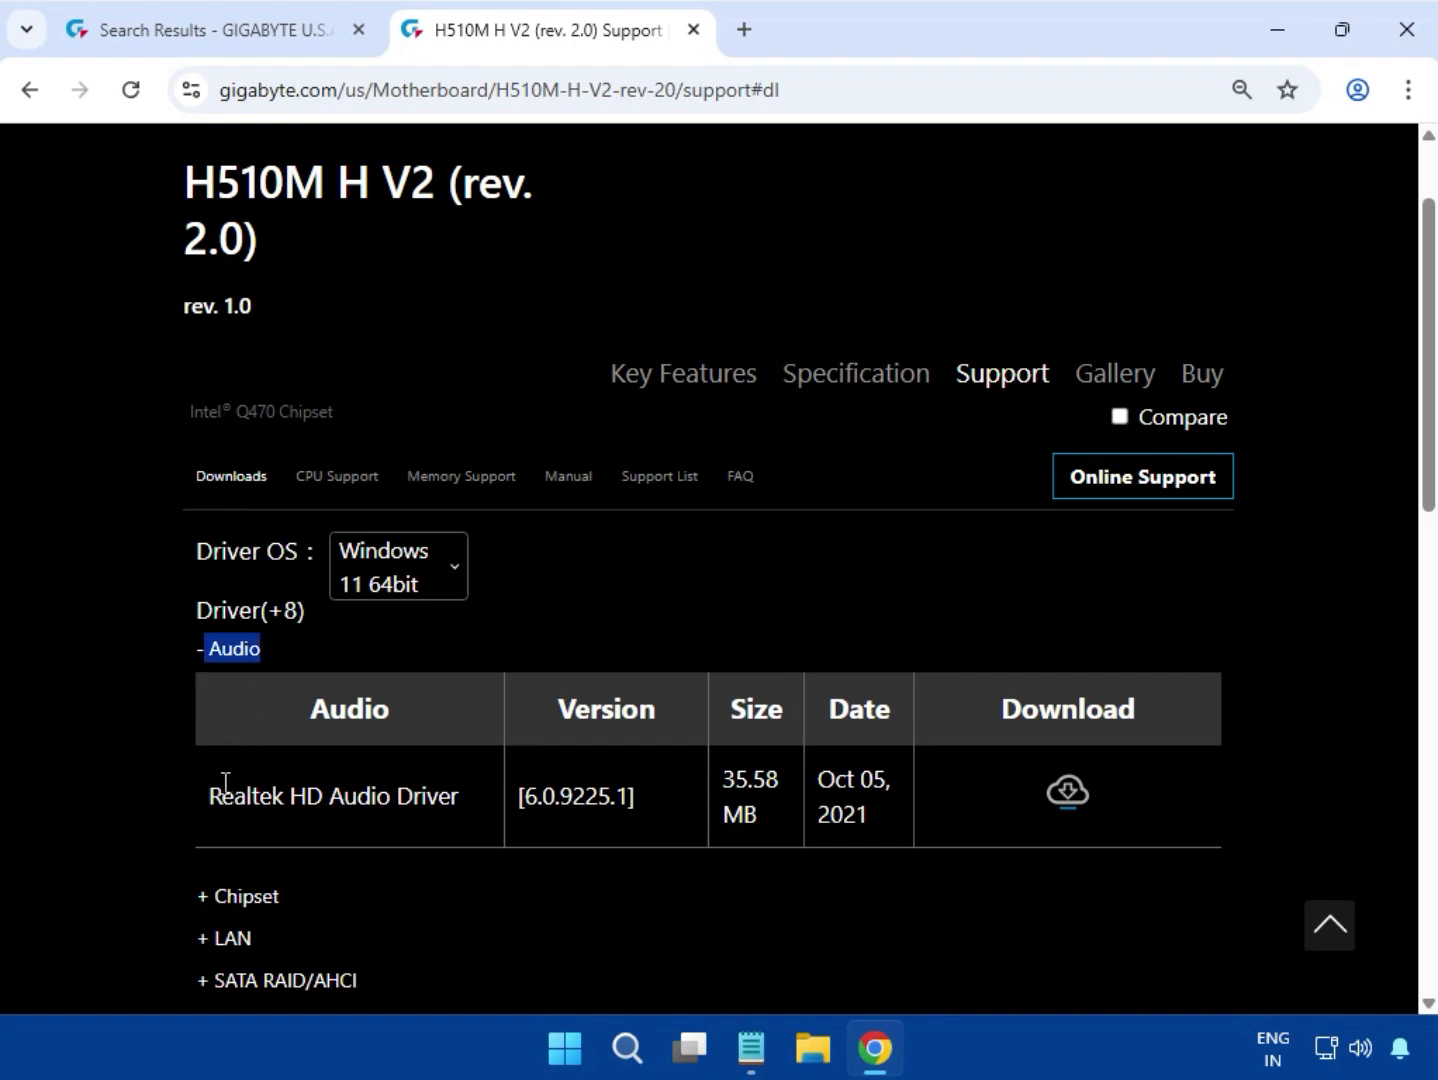
drag(209, 797, 593, 865)
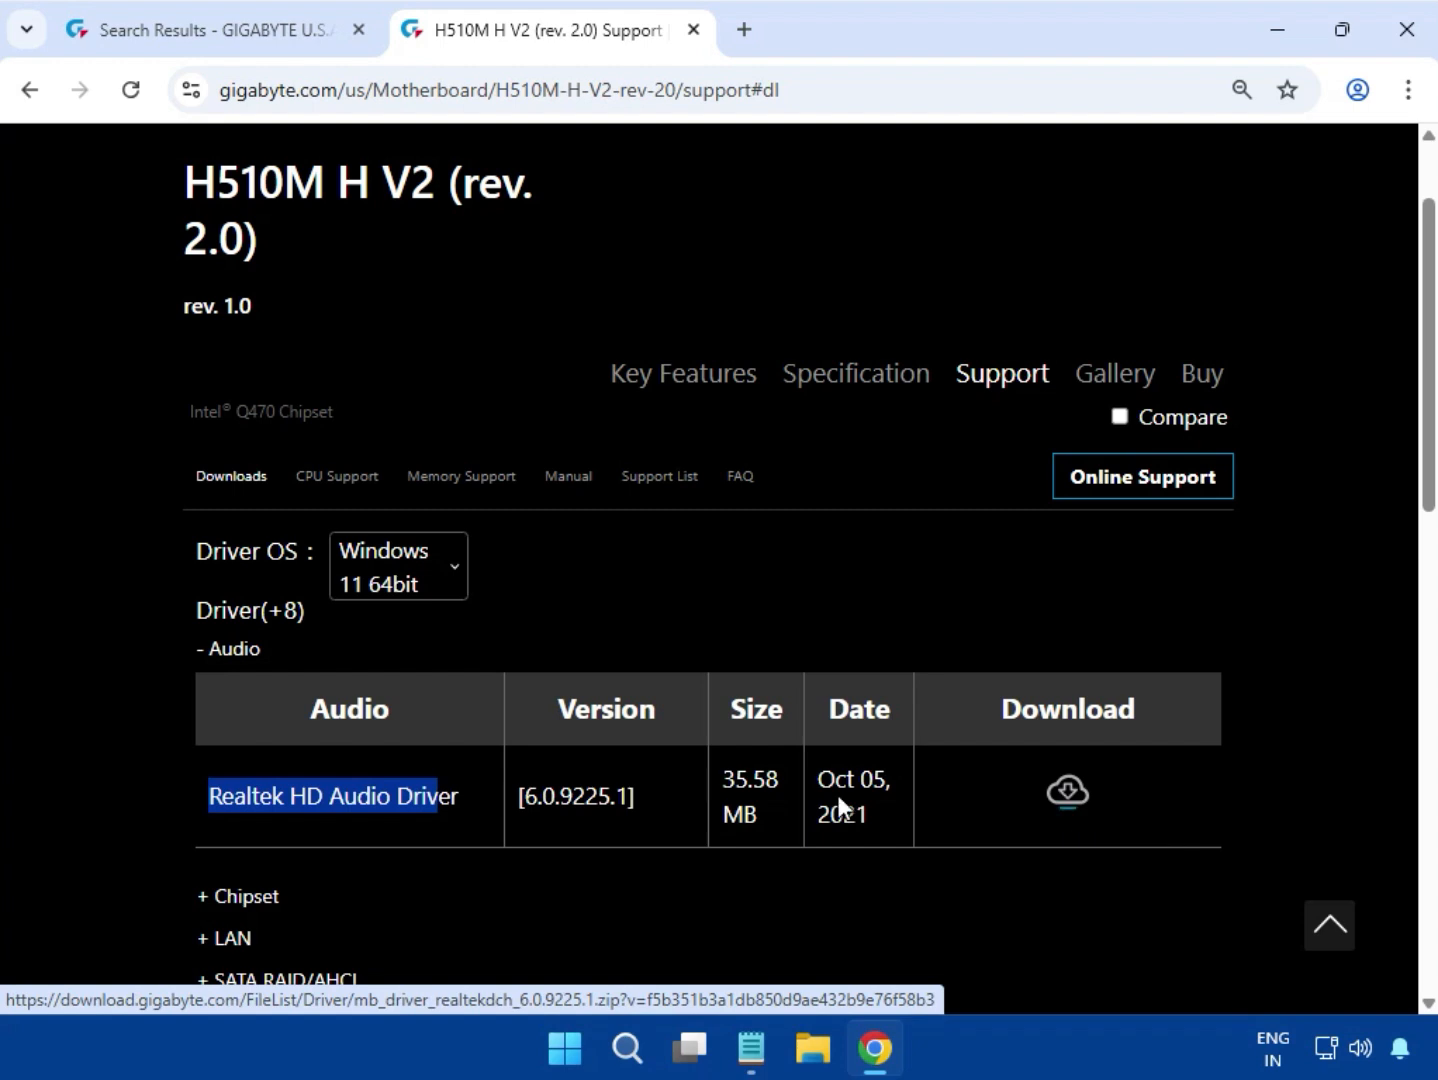
drag(724, 779, 769, 821)
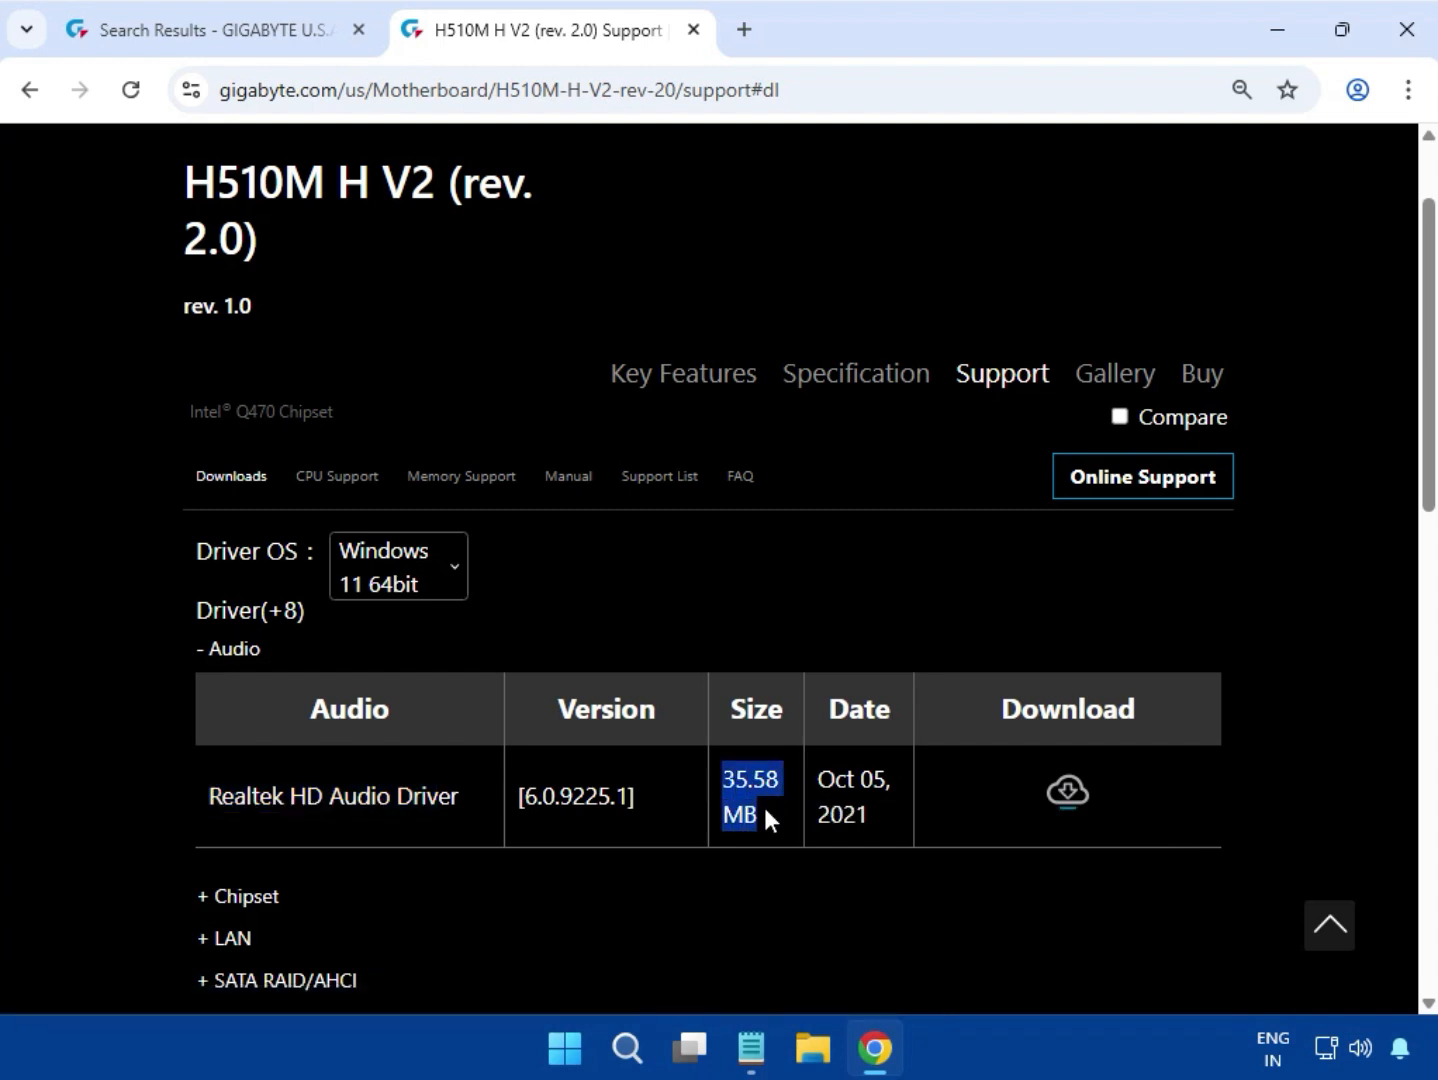
click(1069, 792)
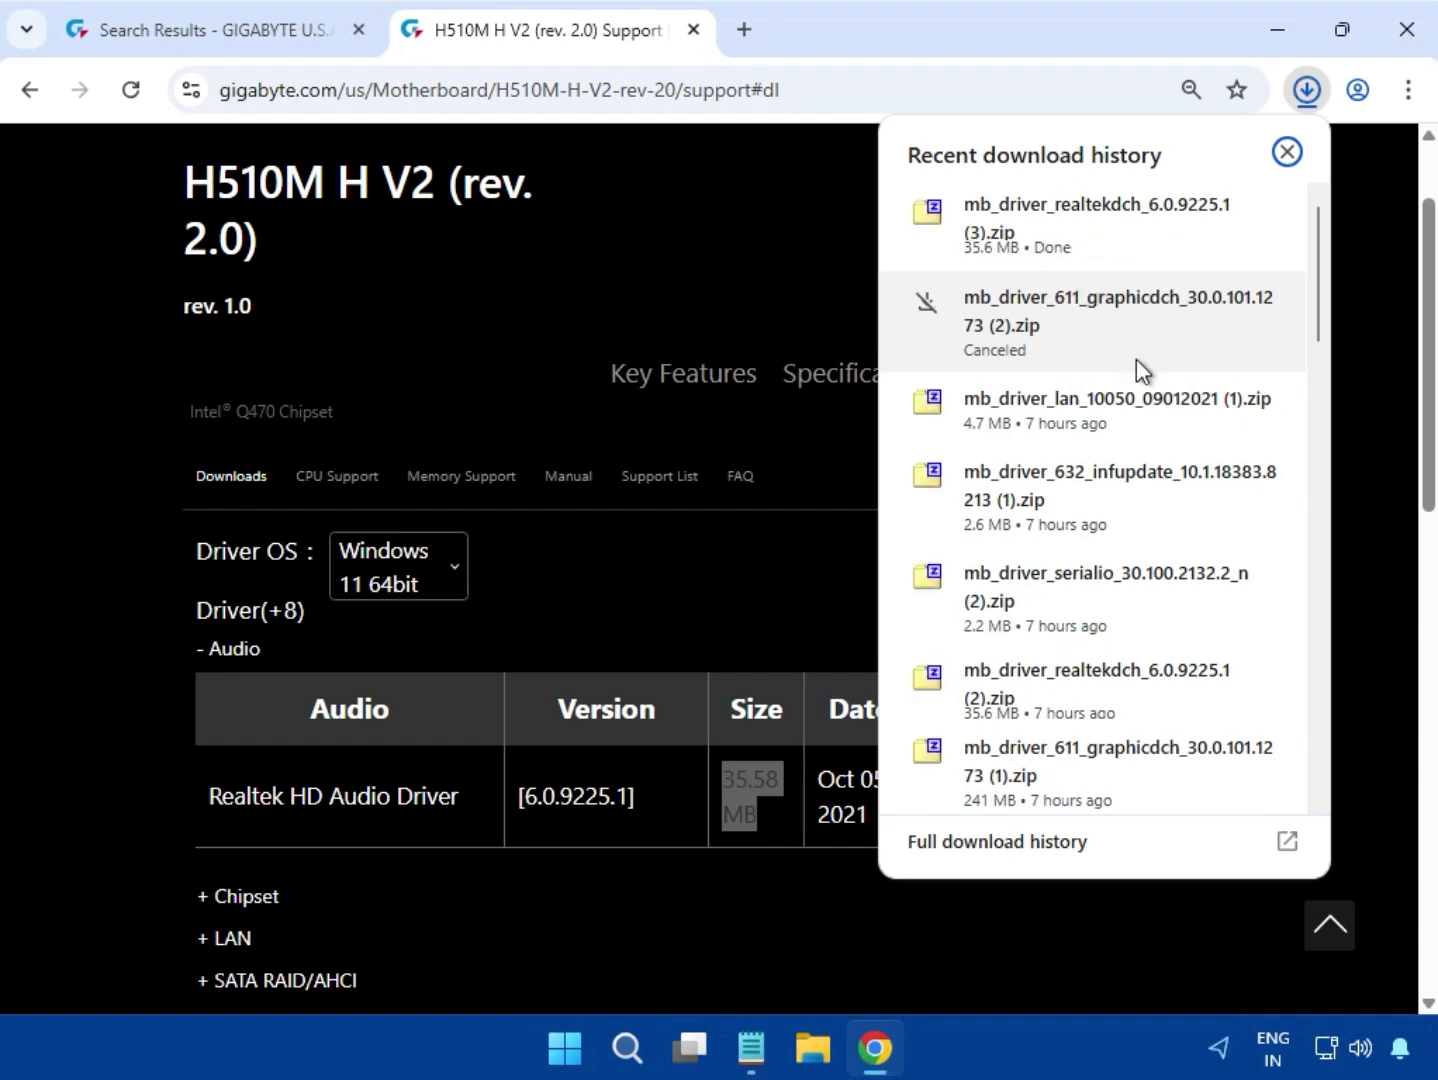
Open the downloaded Realtek audio driver archive and try to run Setup.exe from its driver folder with administrator permission.
click(1079, 222)
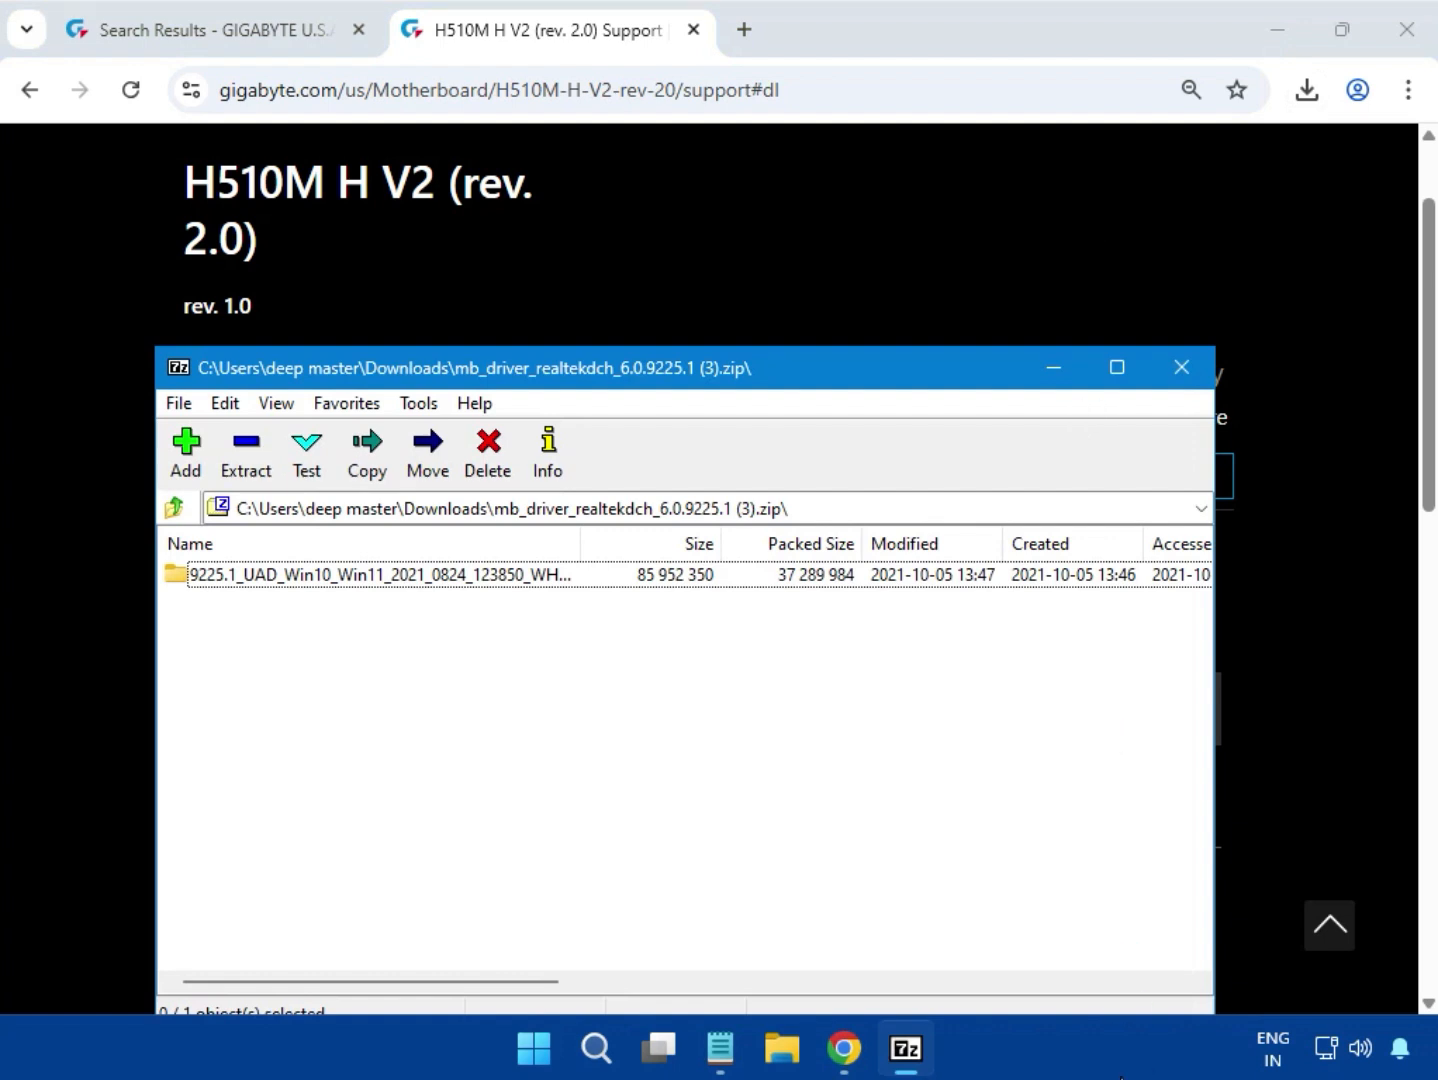
double_click(410, 588)
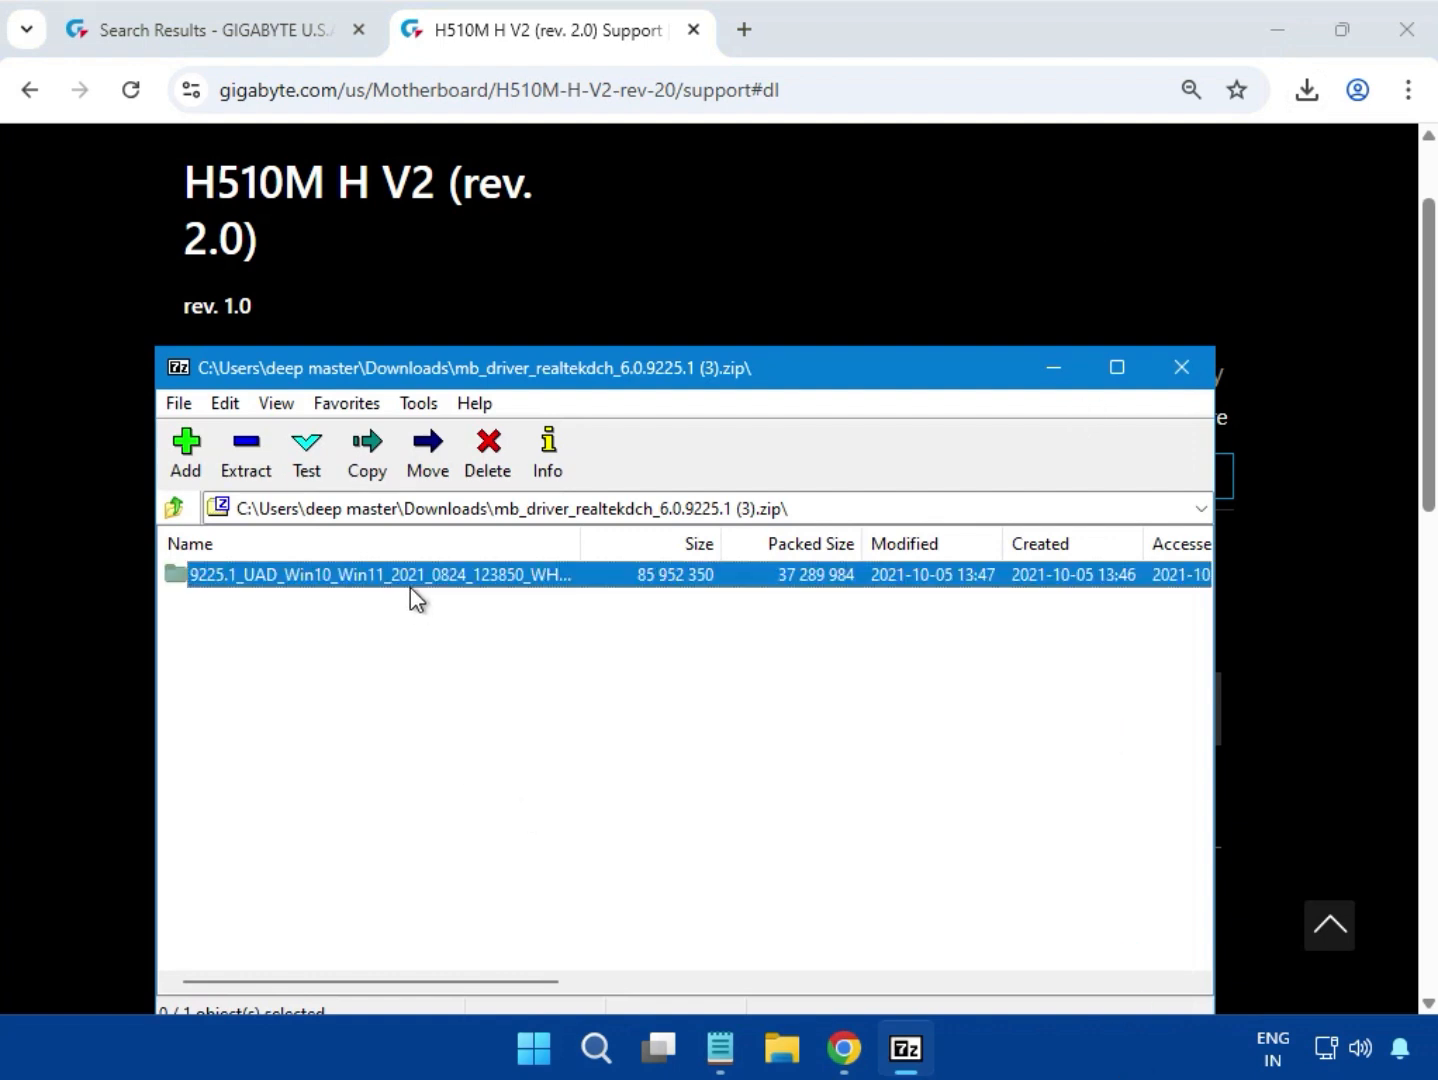
scroll(449, 778, down, 10)
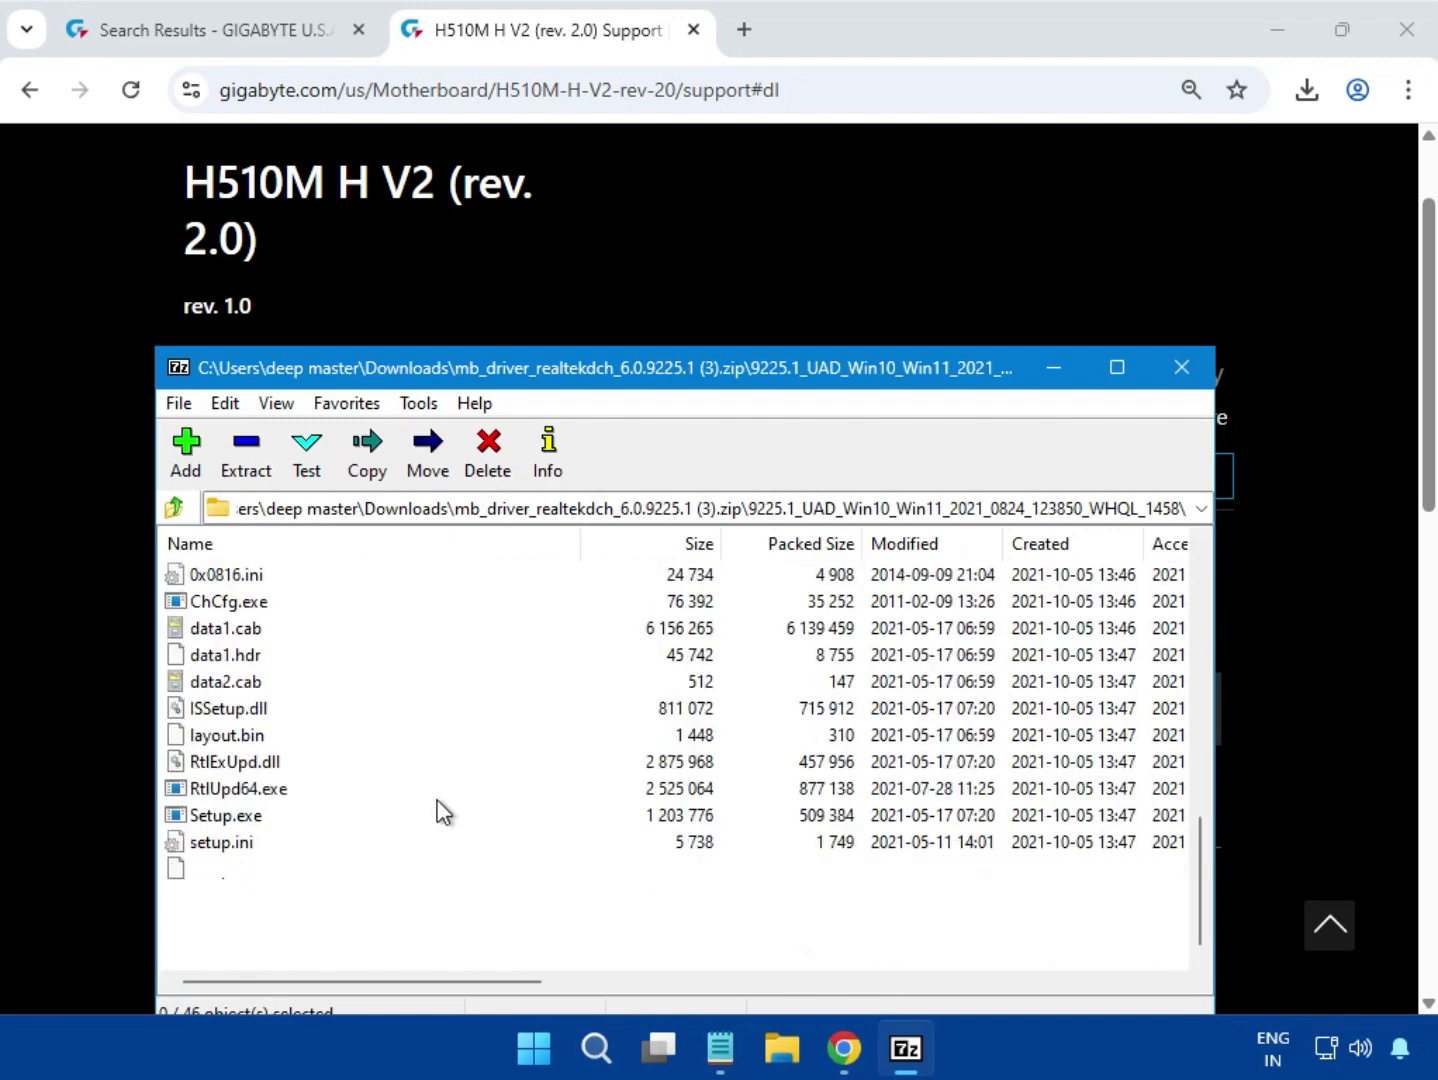
click(258, 816)
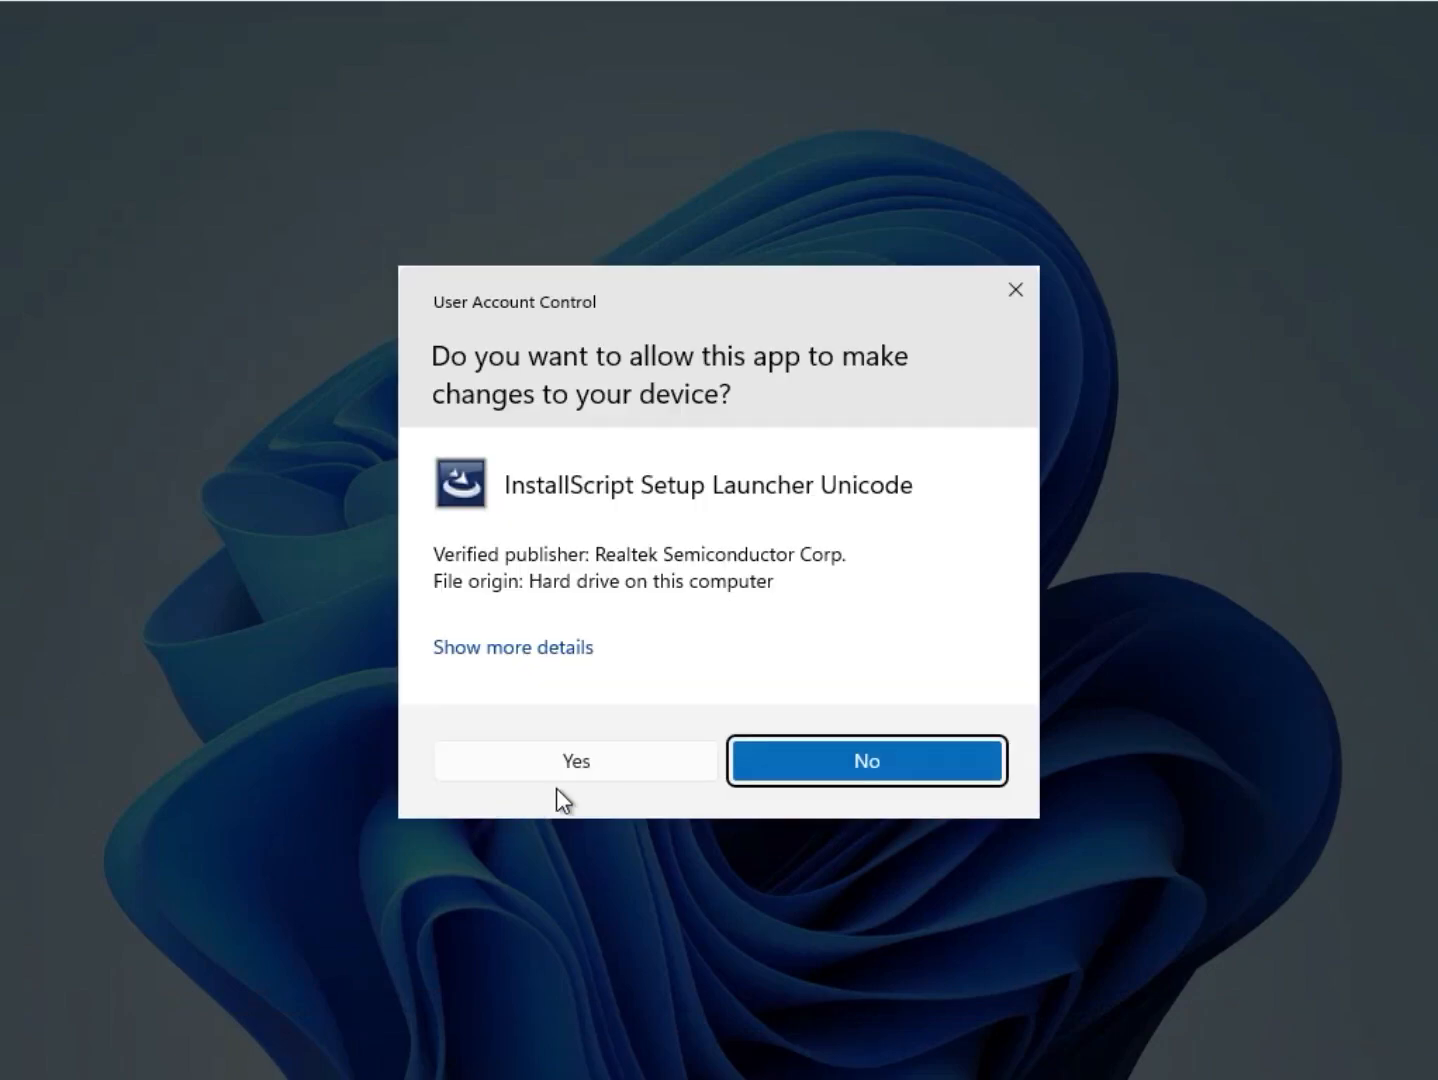
click(581, 768)
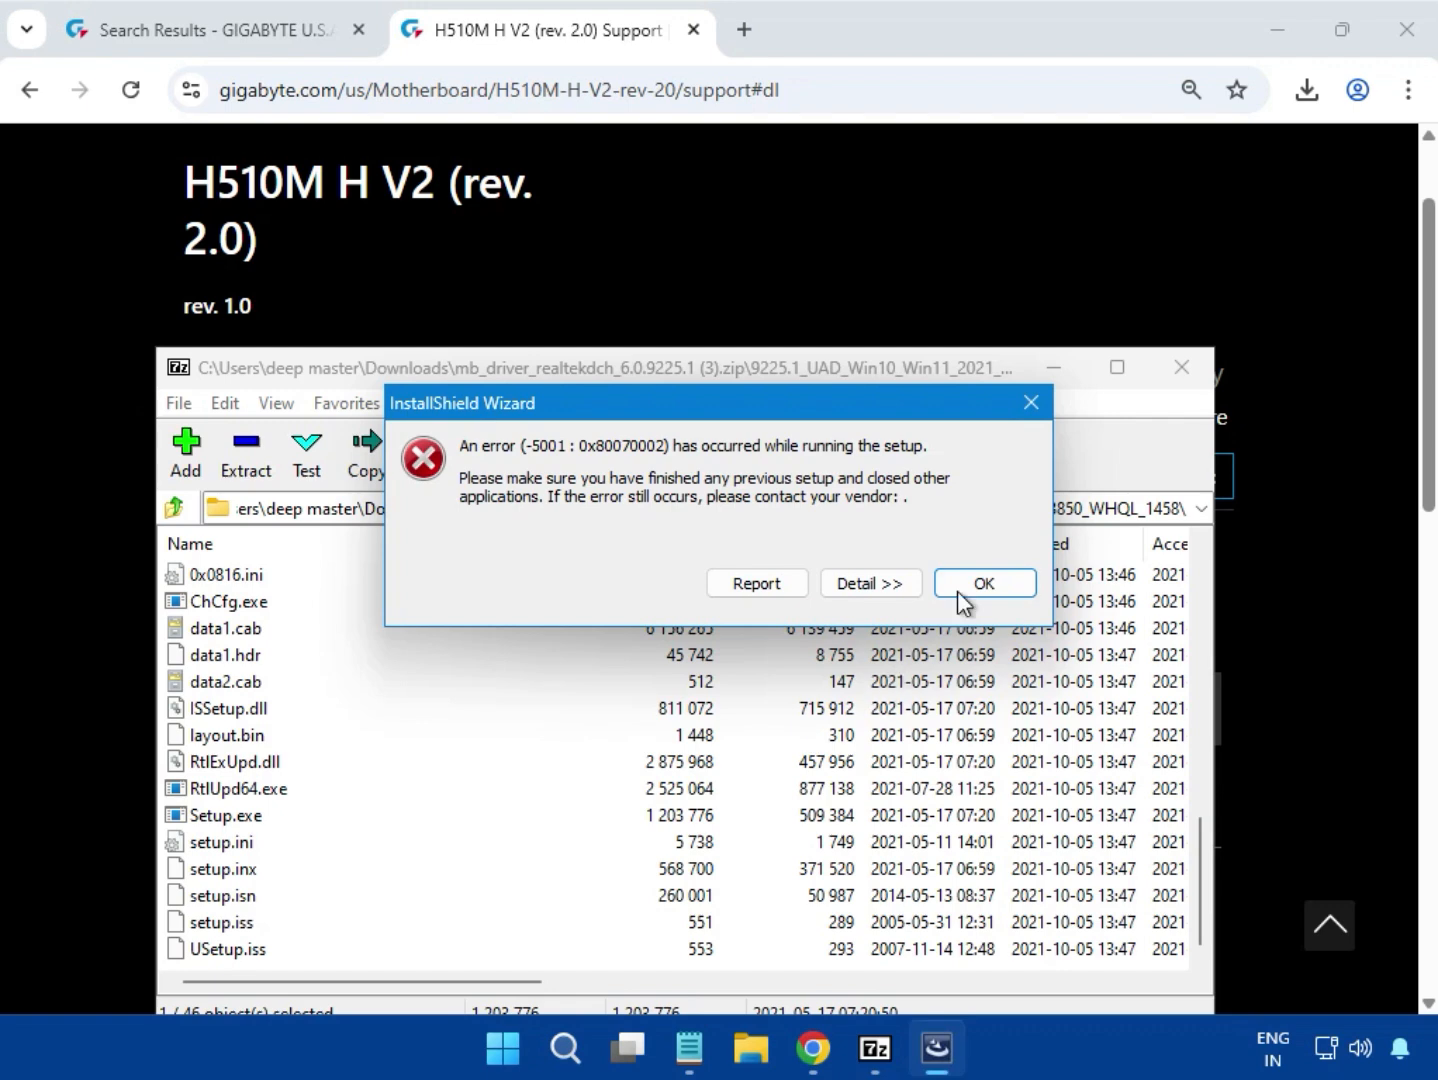
click(963, 587)
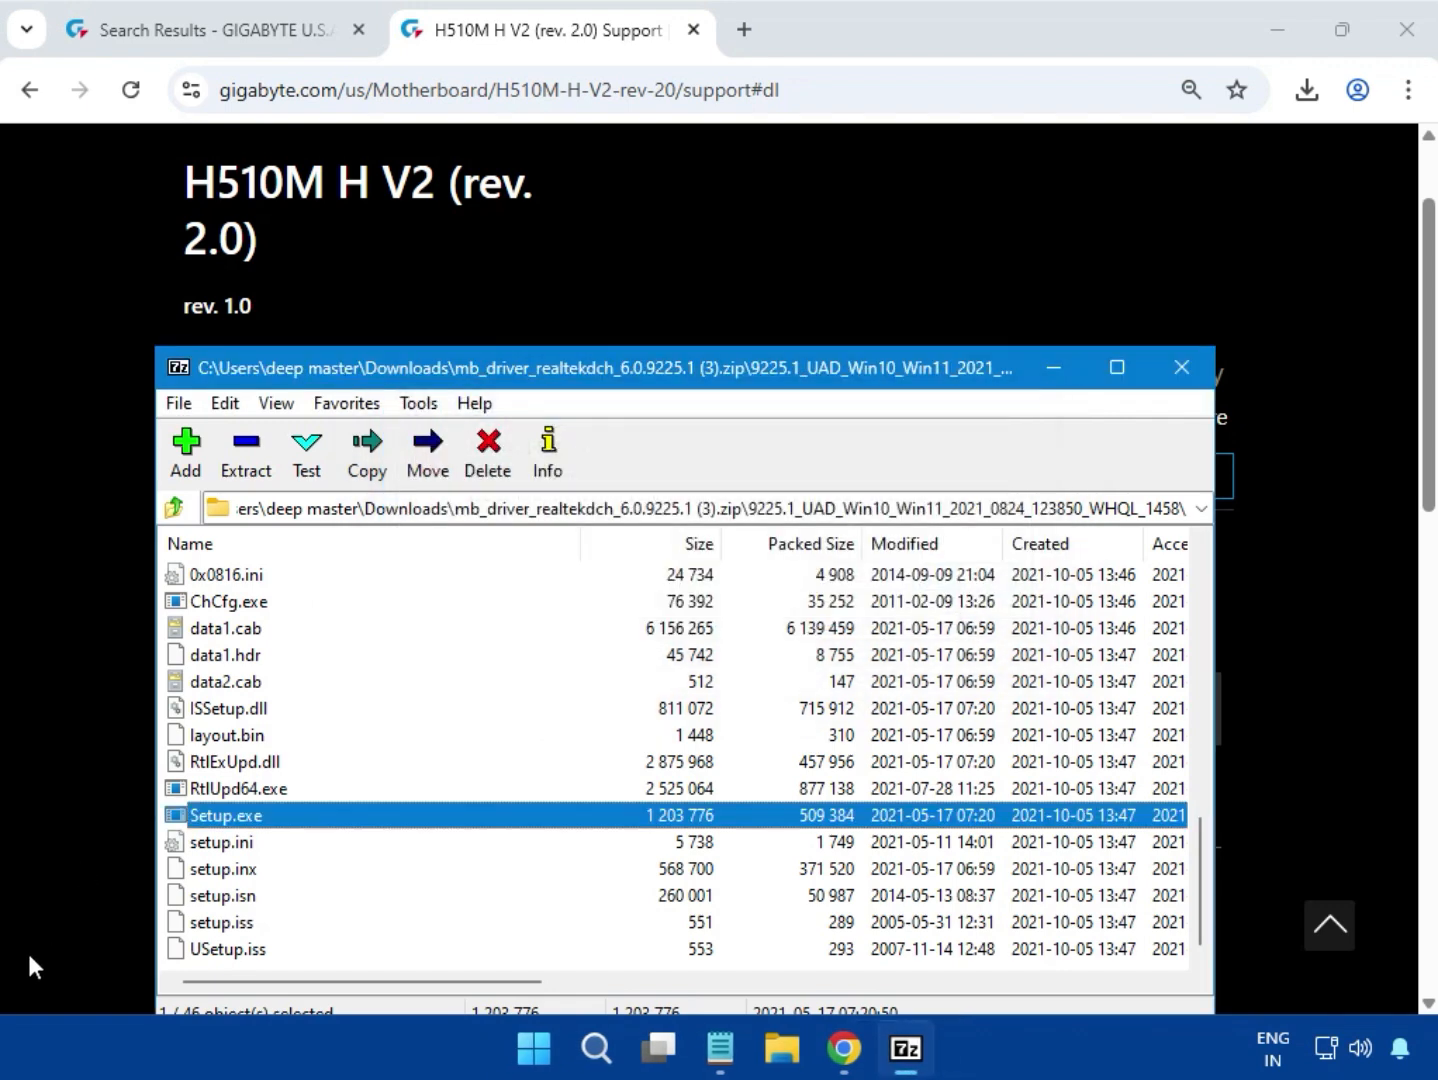
Try running the Realtek audio Setup.exe again, allow it to make changes, and close the archive.
double_click(224, 815)
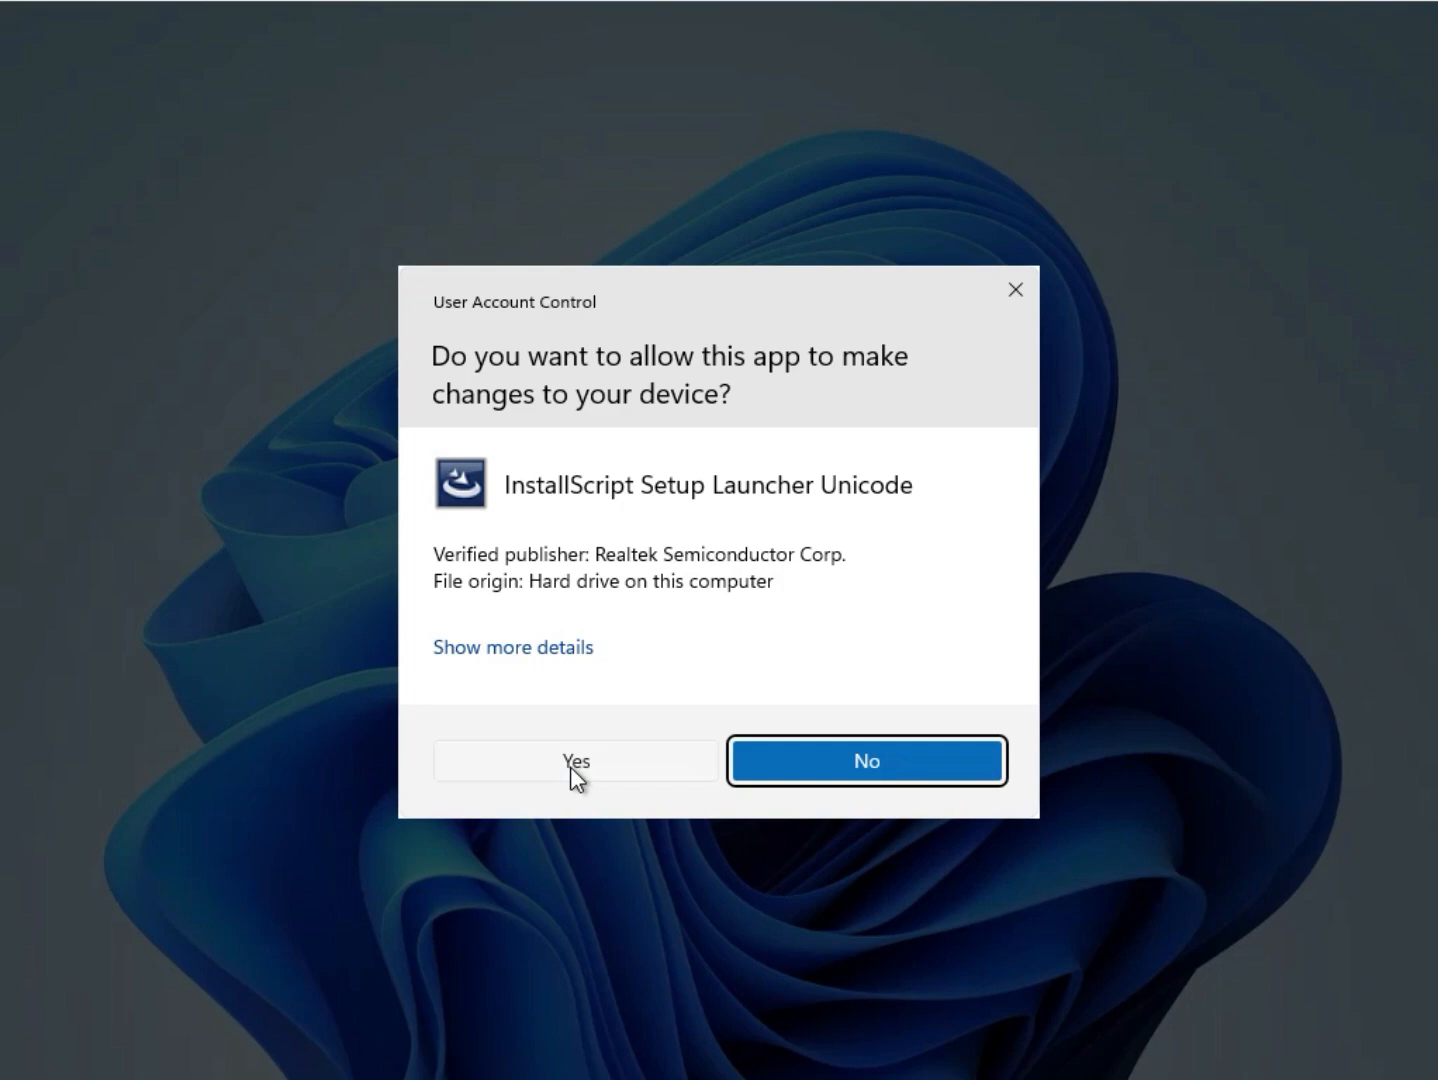
click(571, 764)
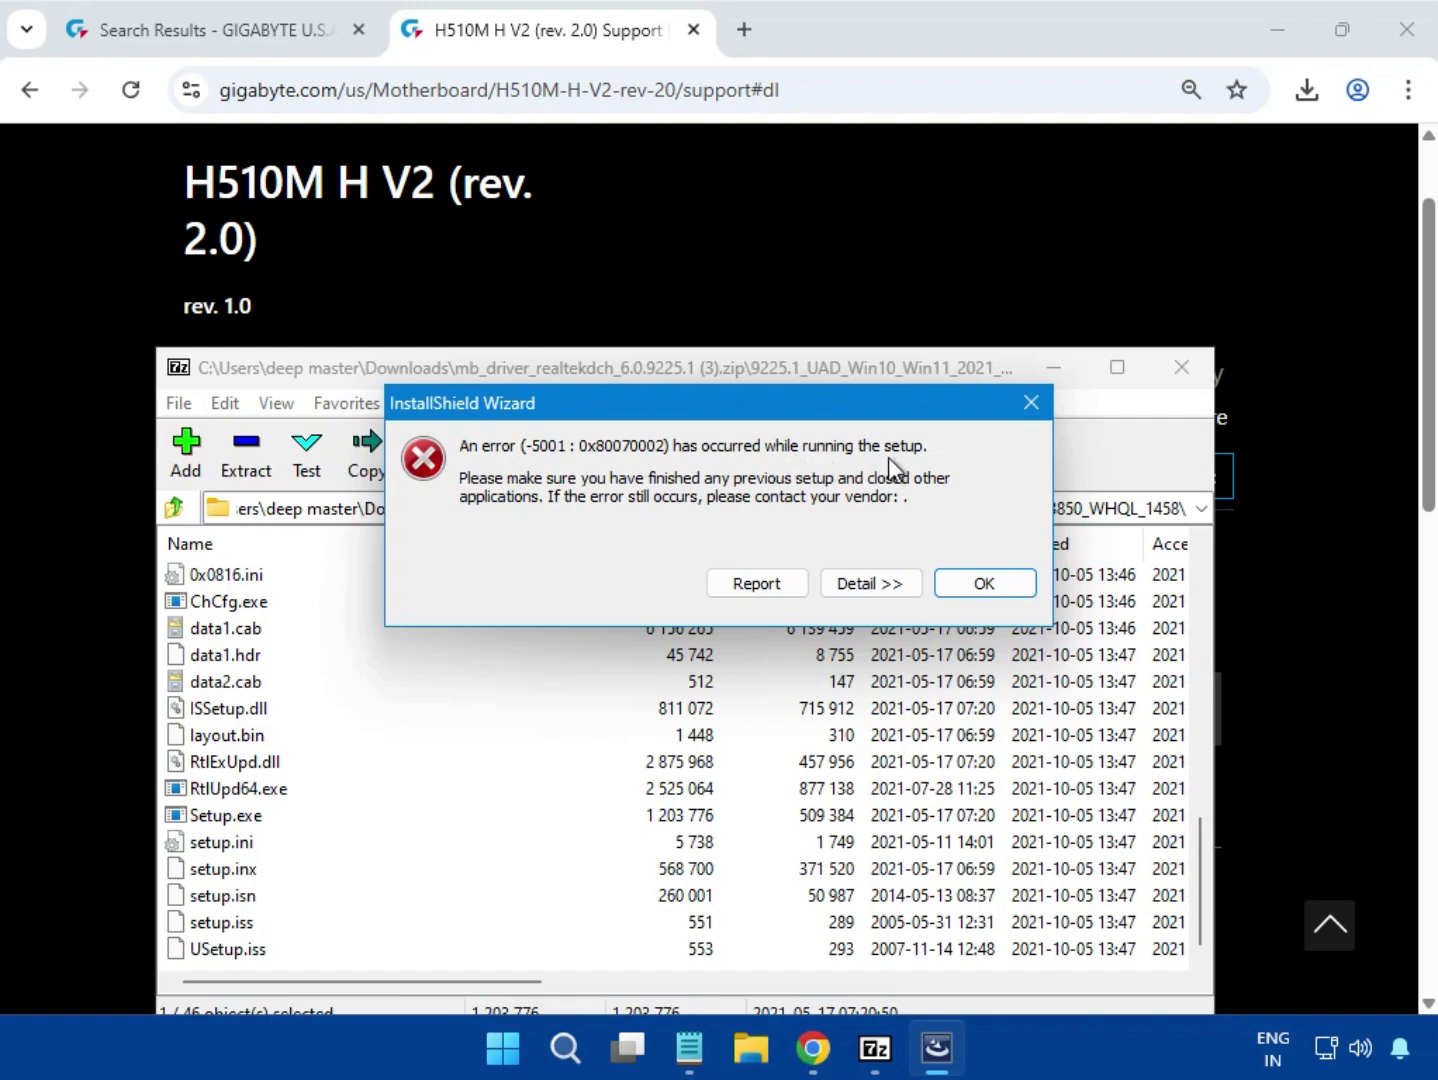
click(980, 579)
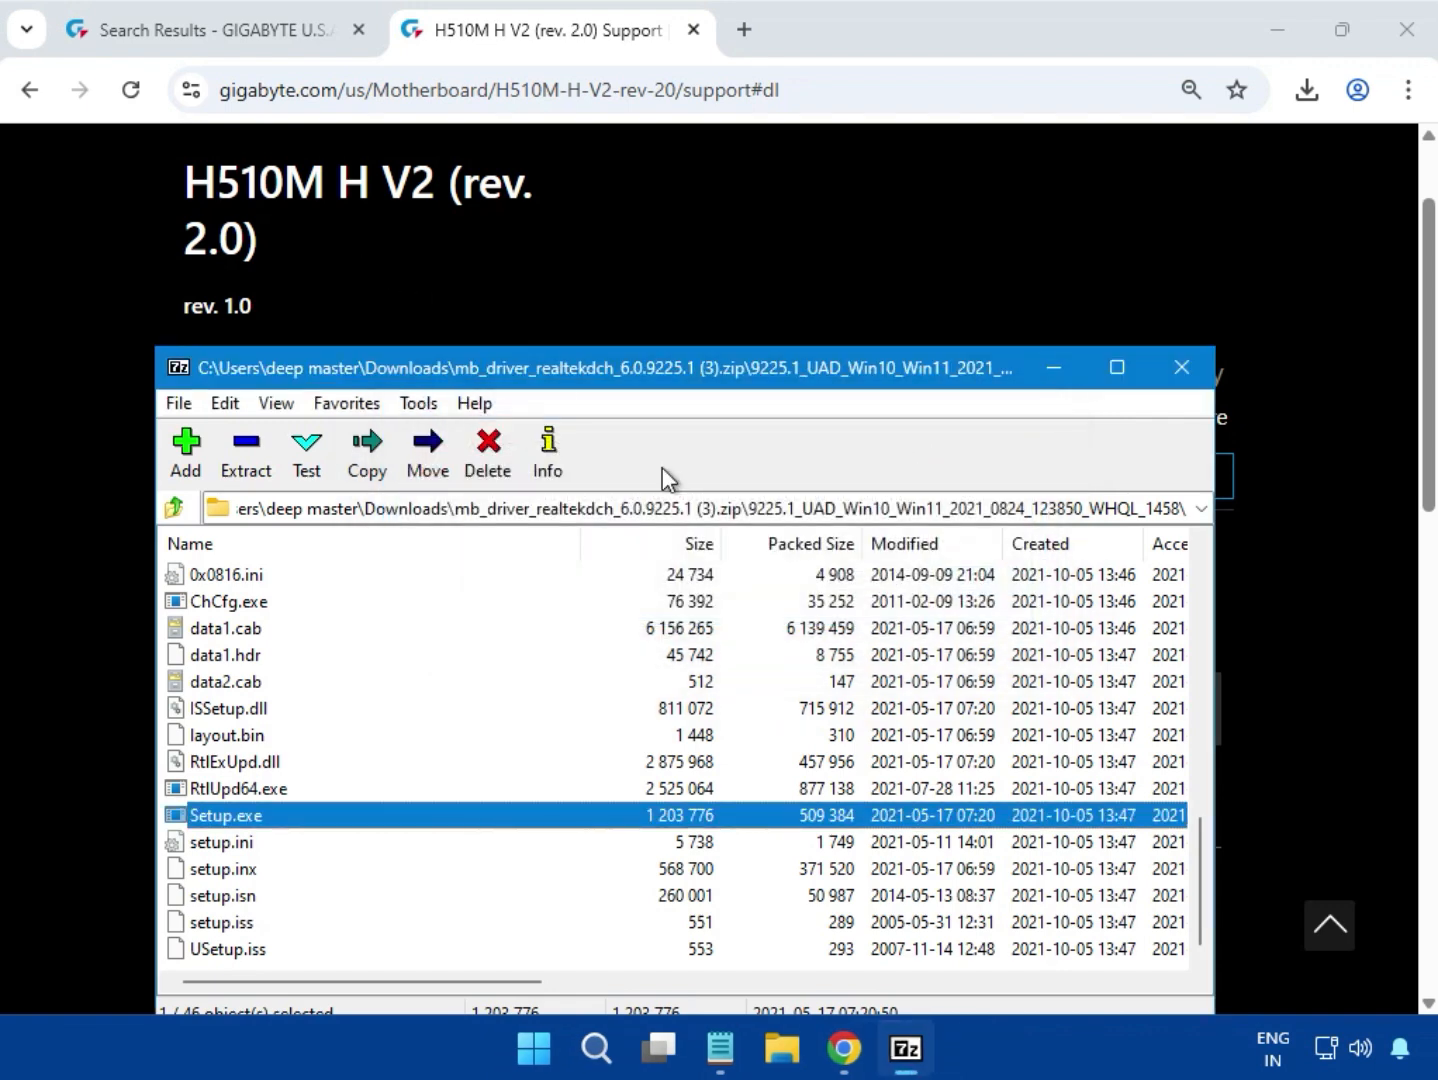
click(1175, 370)
Expand the Chipset driver section and download the Intel Serial I/O driver, version 30.100.2132.2.
scroll(1325, 415, down, 5)
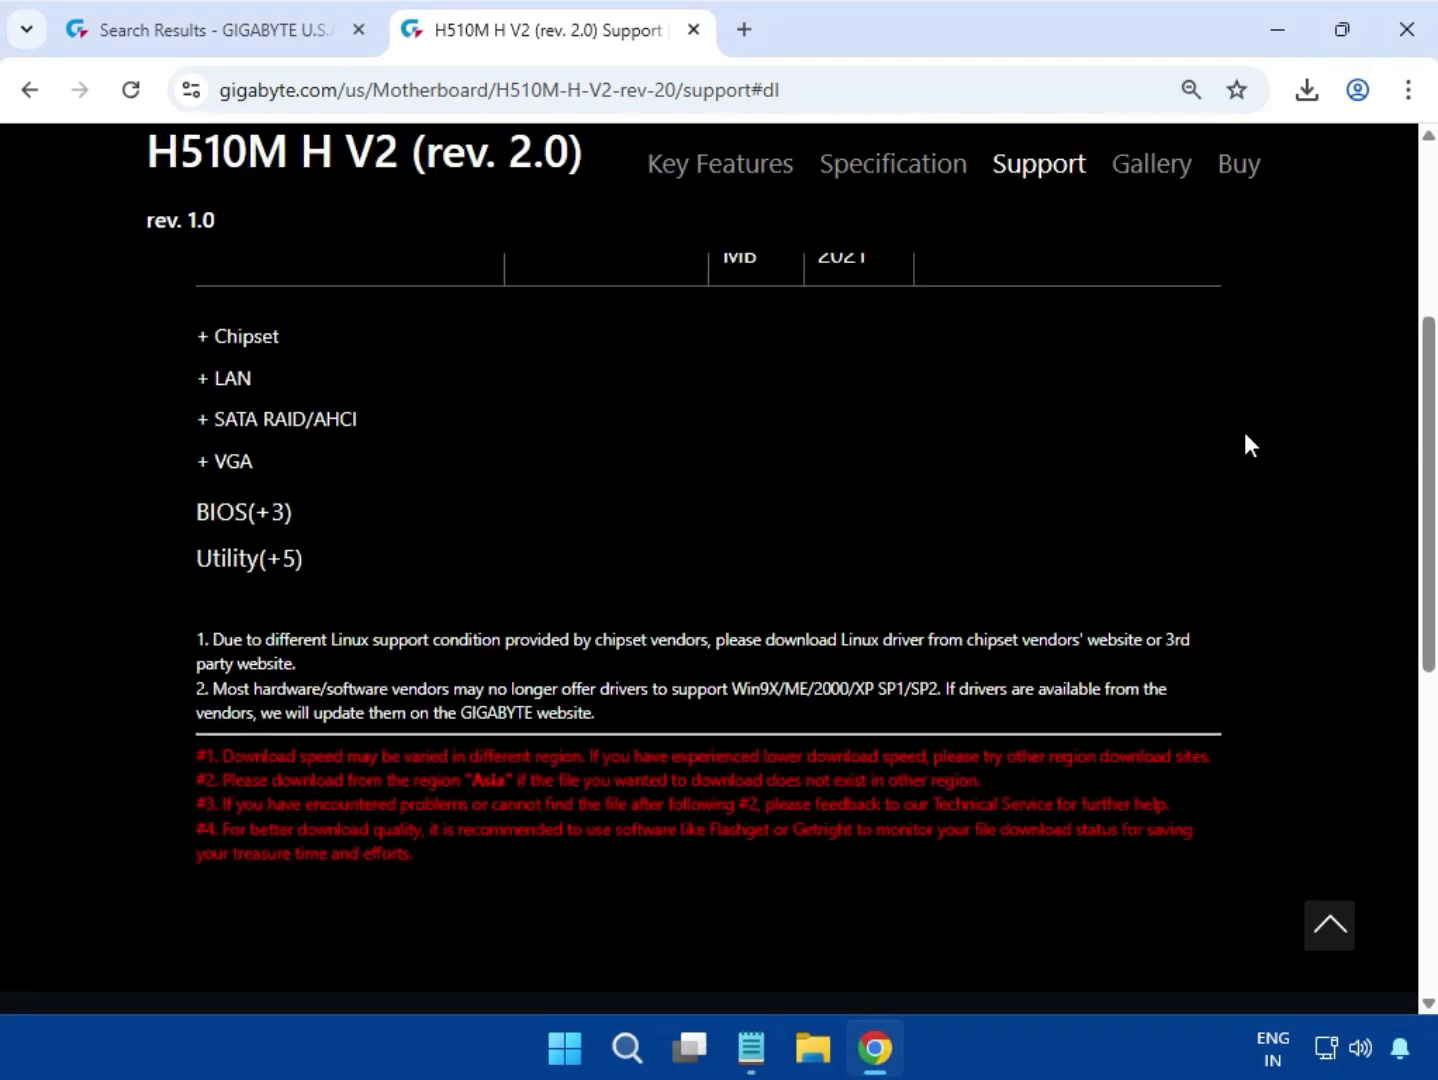
click(220, 335)
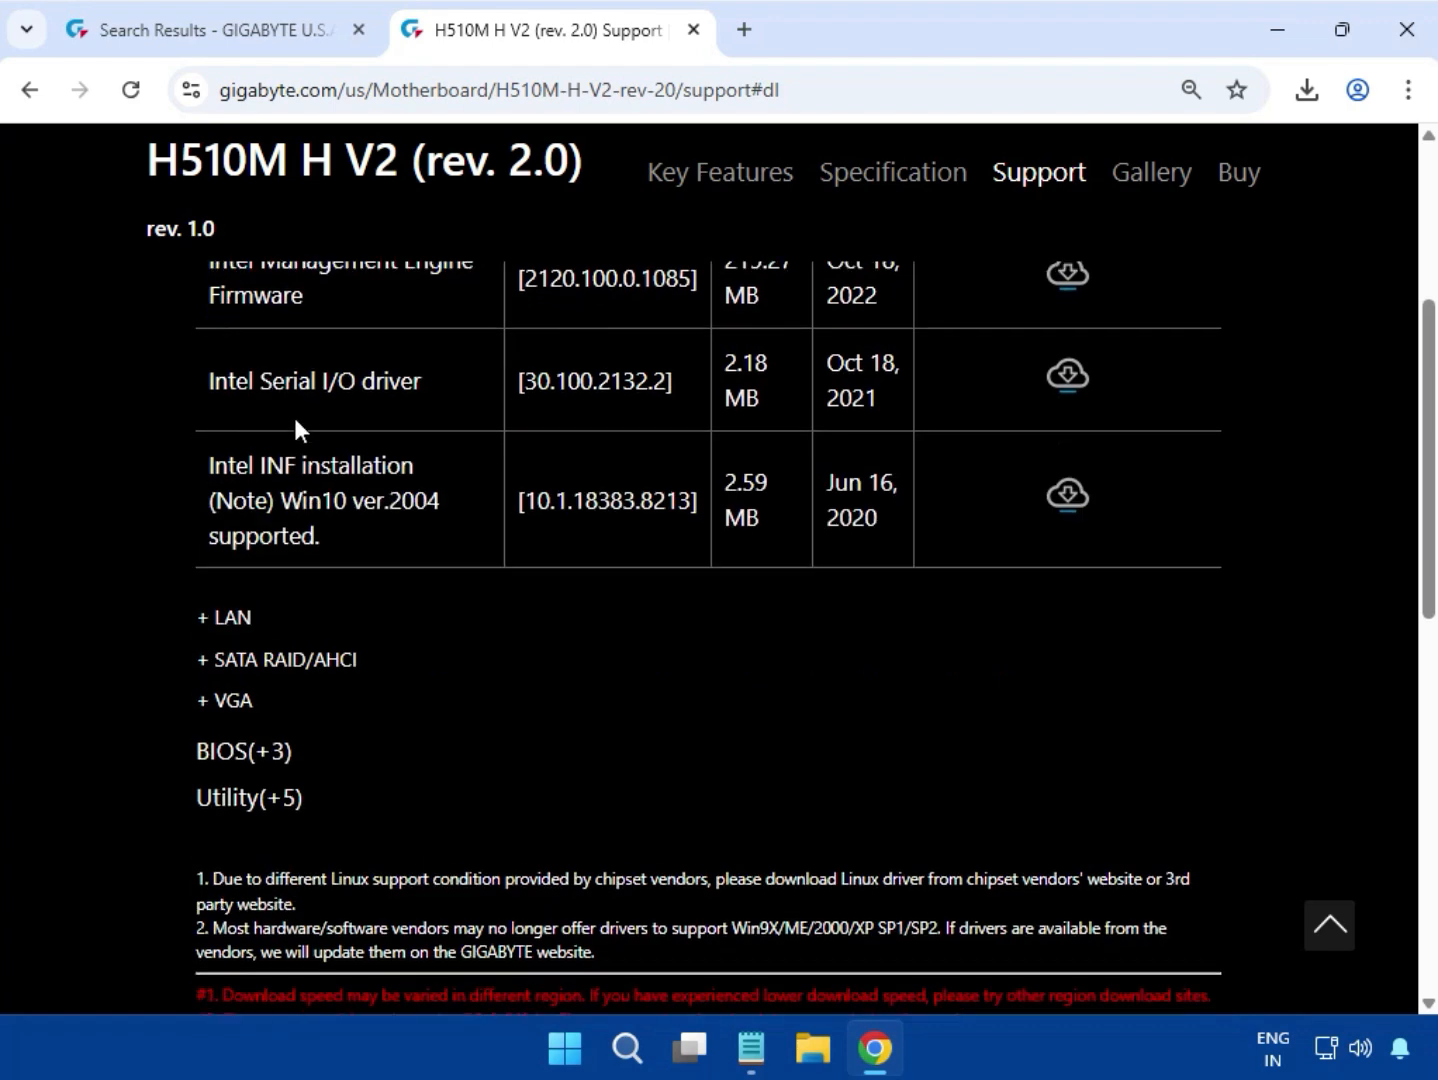
scroll(293, 415, up, 2)
double_click(212, 522)
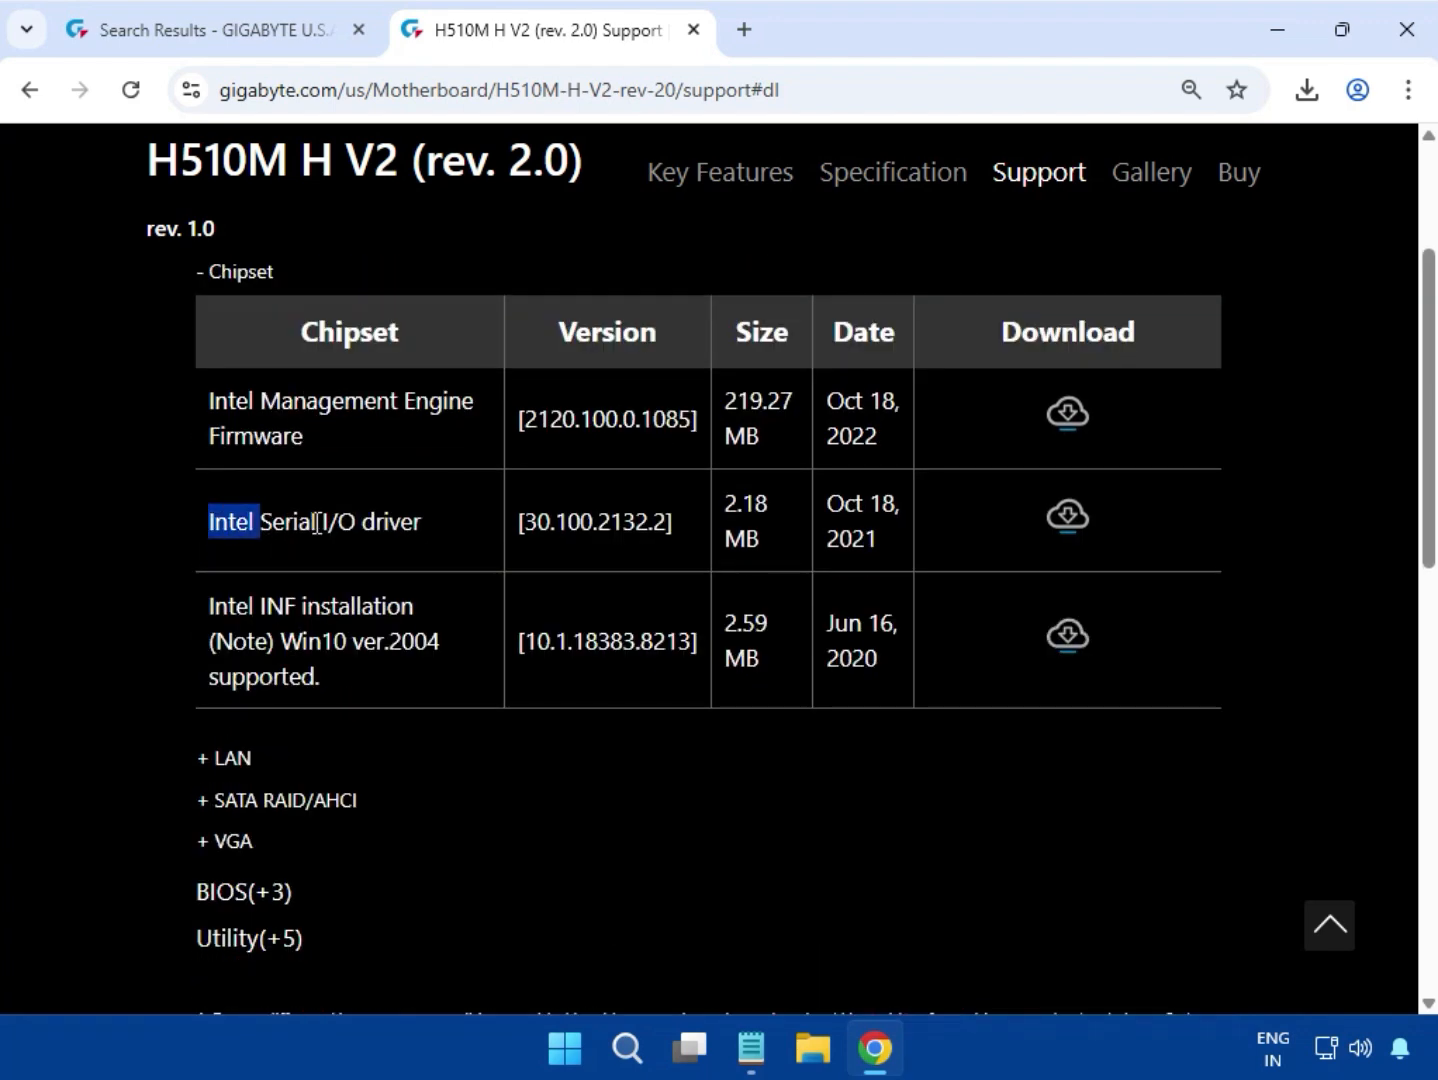
drag(316, 522, 505, 536)
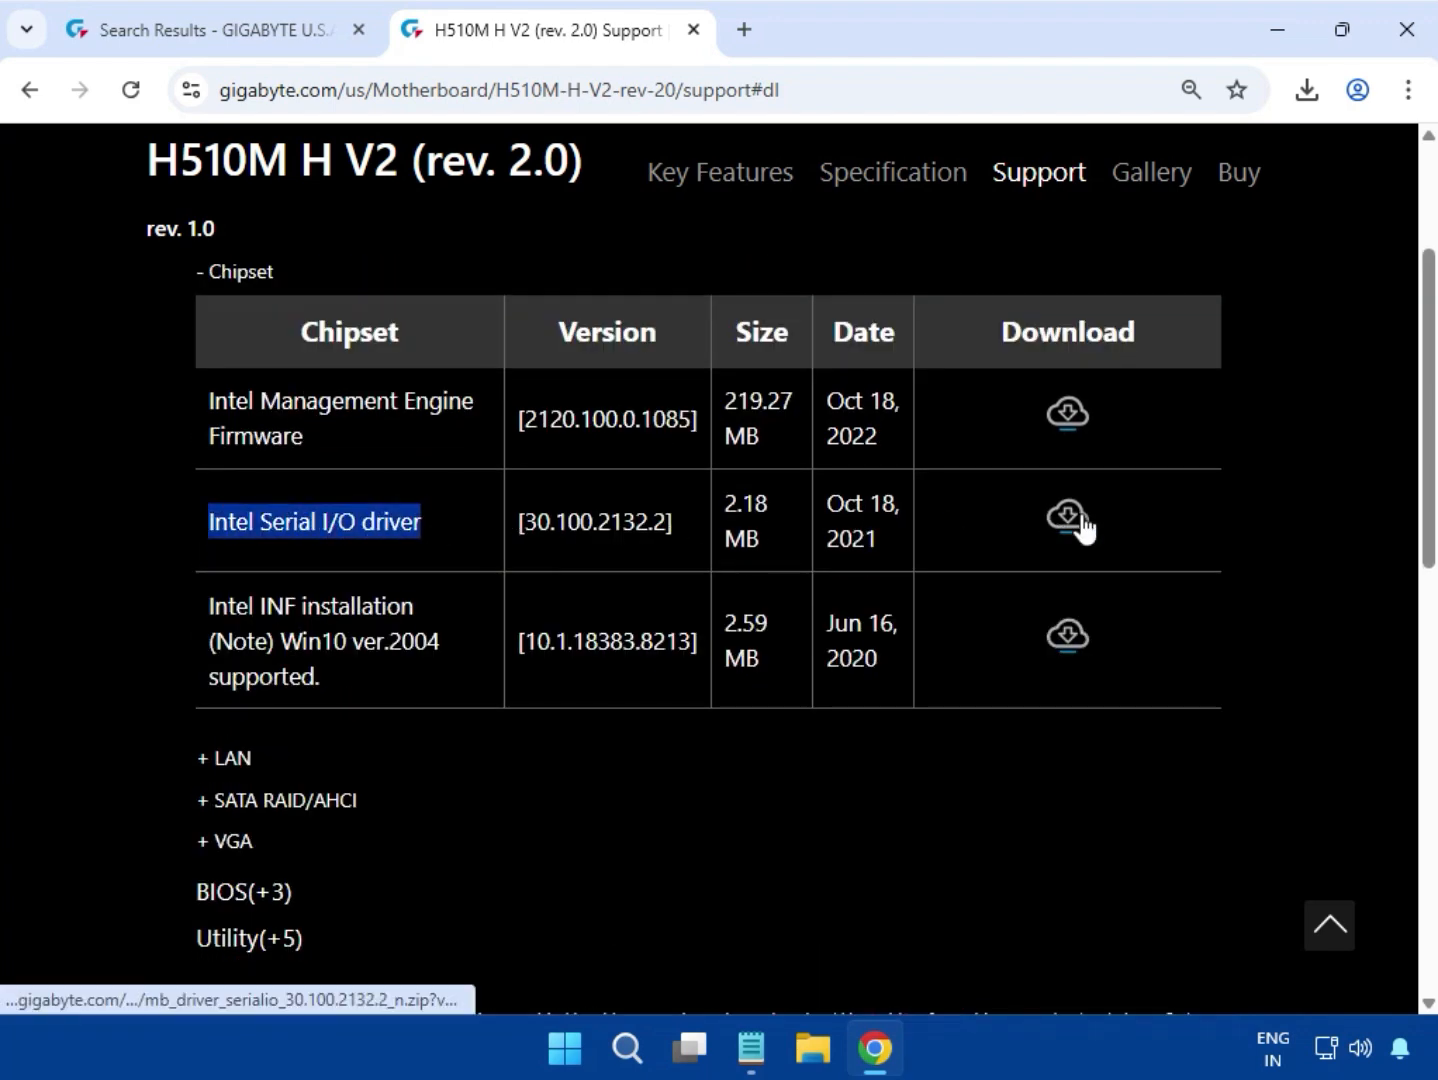
click(1081, 514)
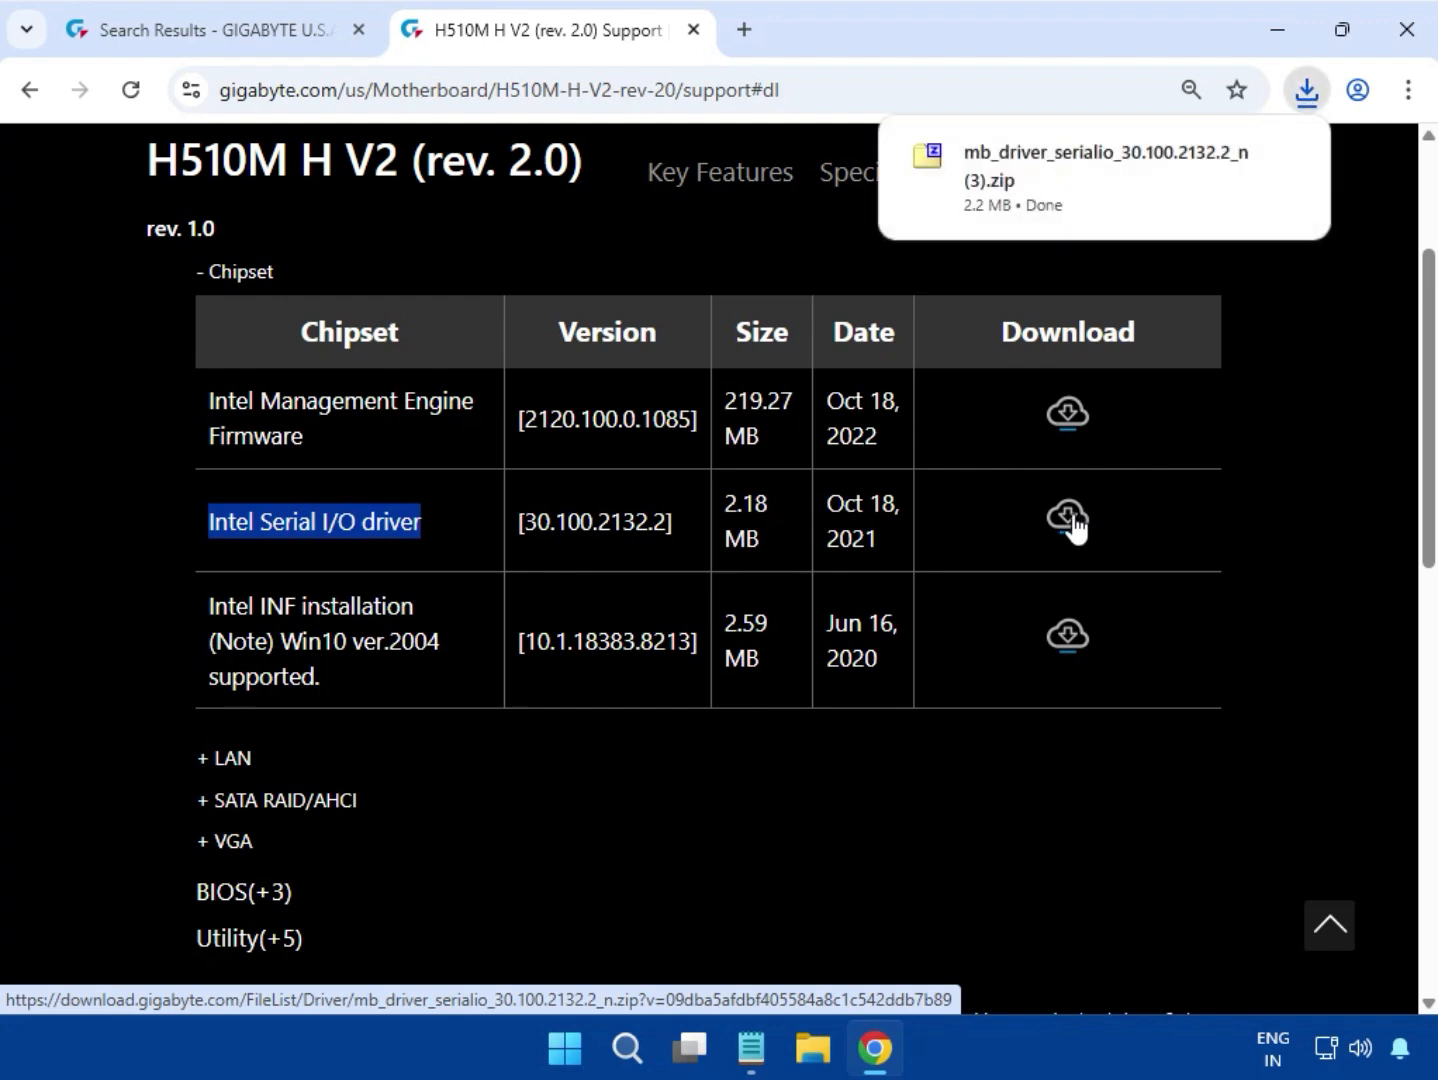
Try to install the Intel Serial IO driver by running SetupSerialIO.exe from the downloaded archive, then close the installer and archive.
click(1043, 198)
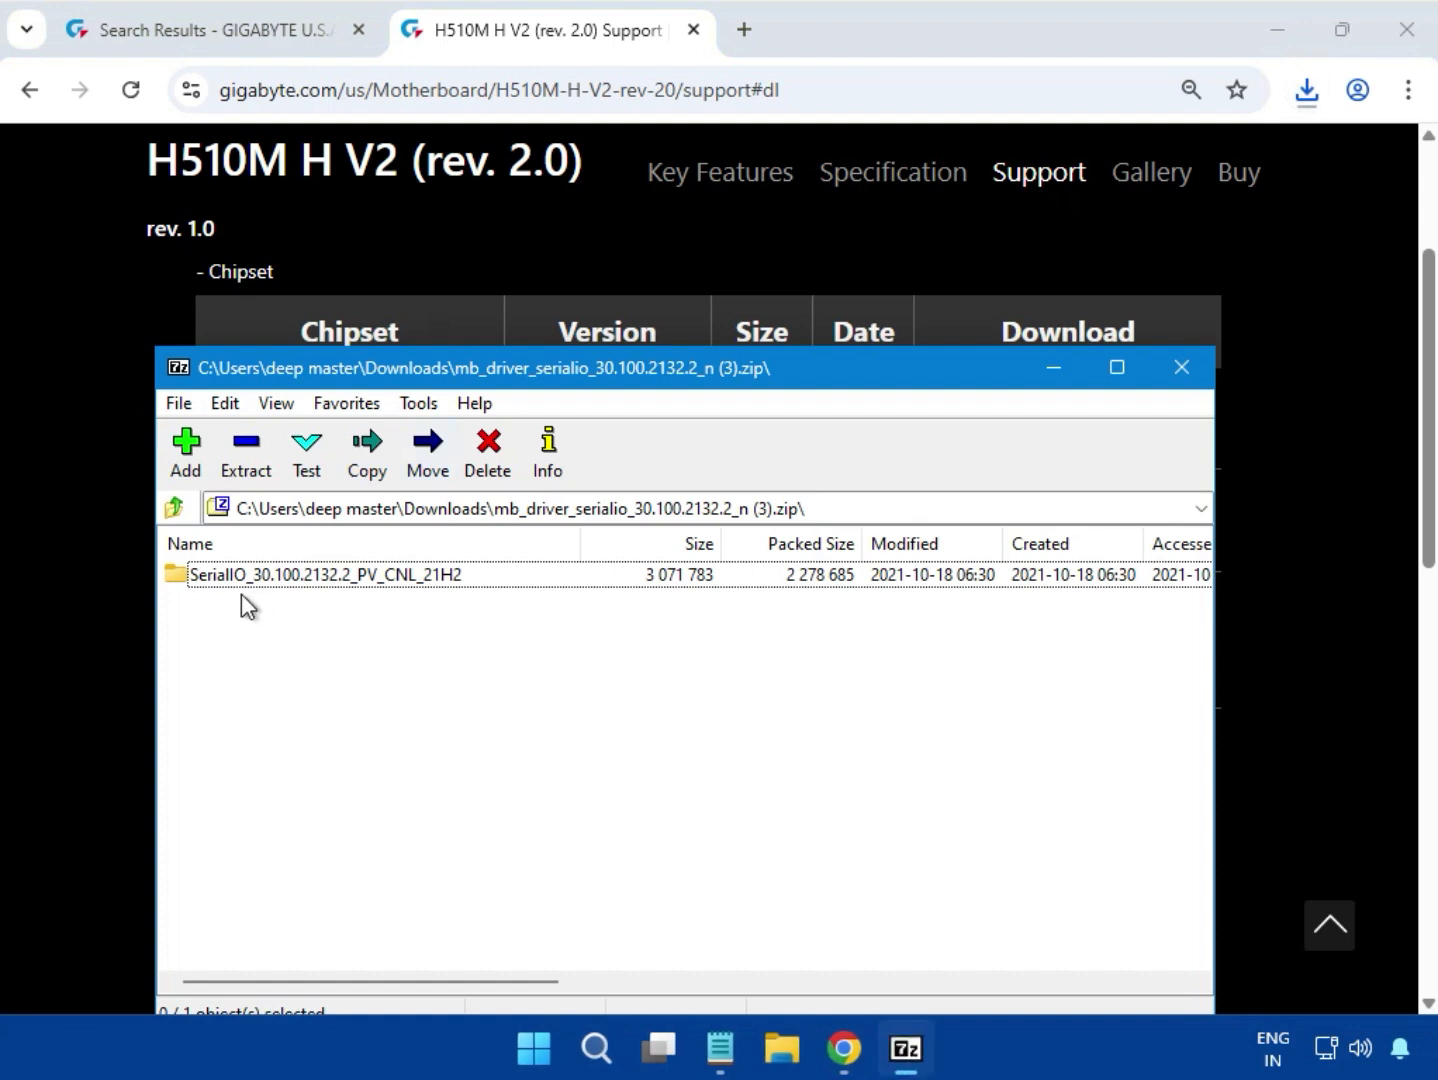
double_click(289, 578)
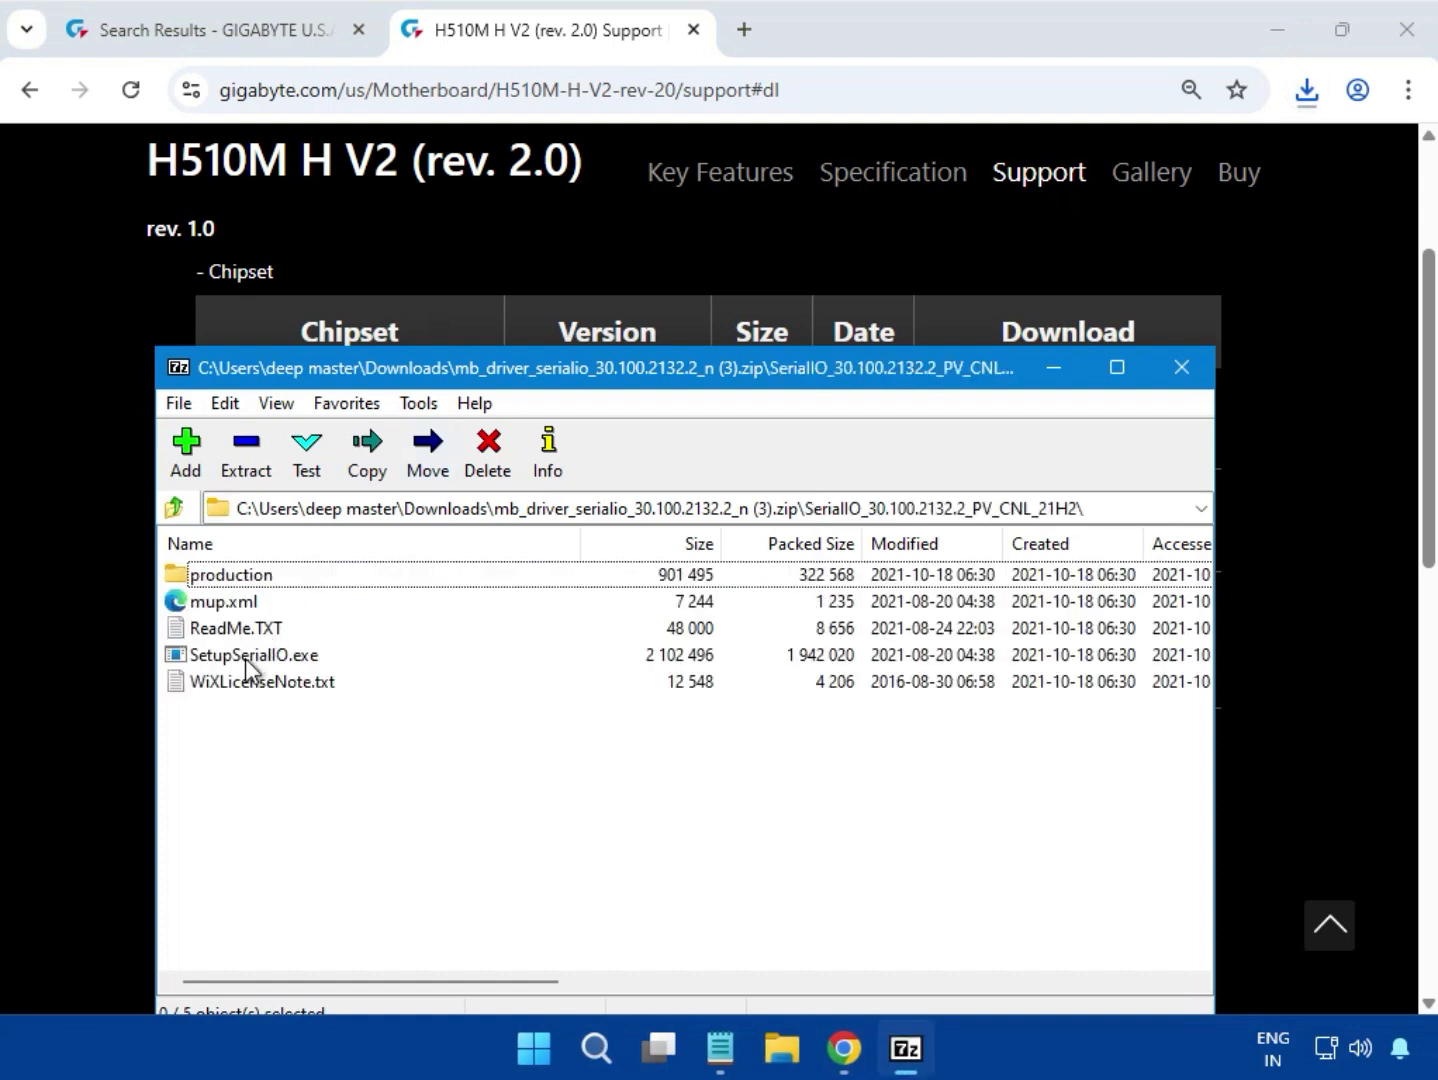
double_click(244, 659)
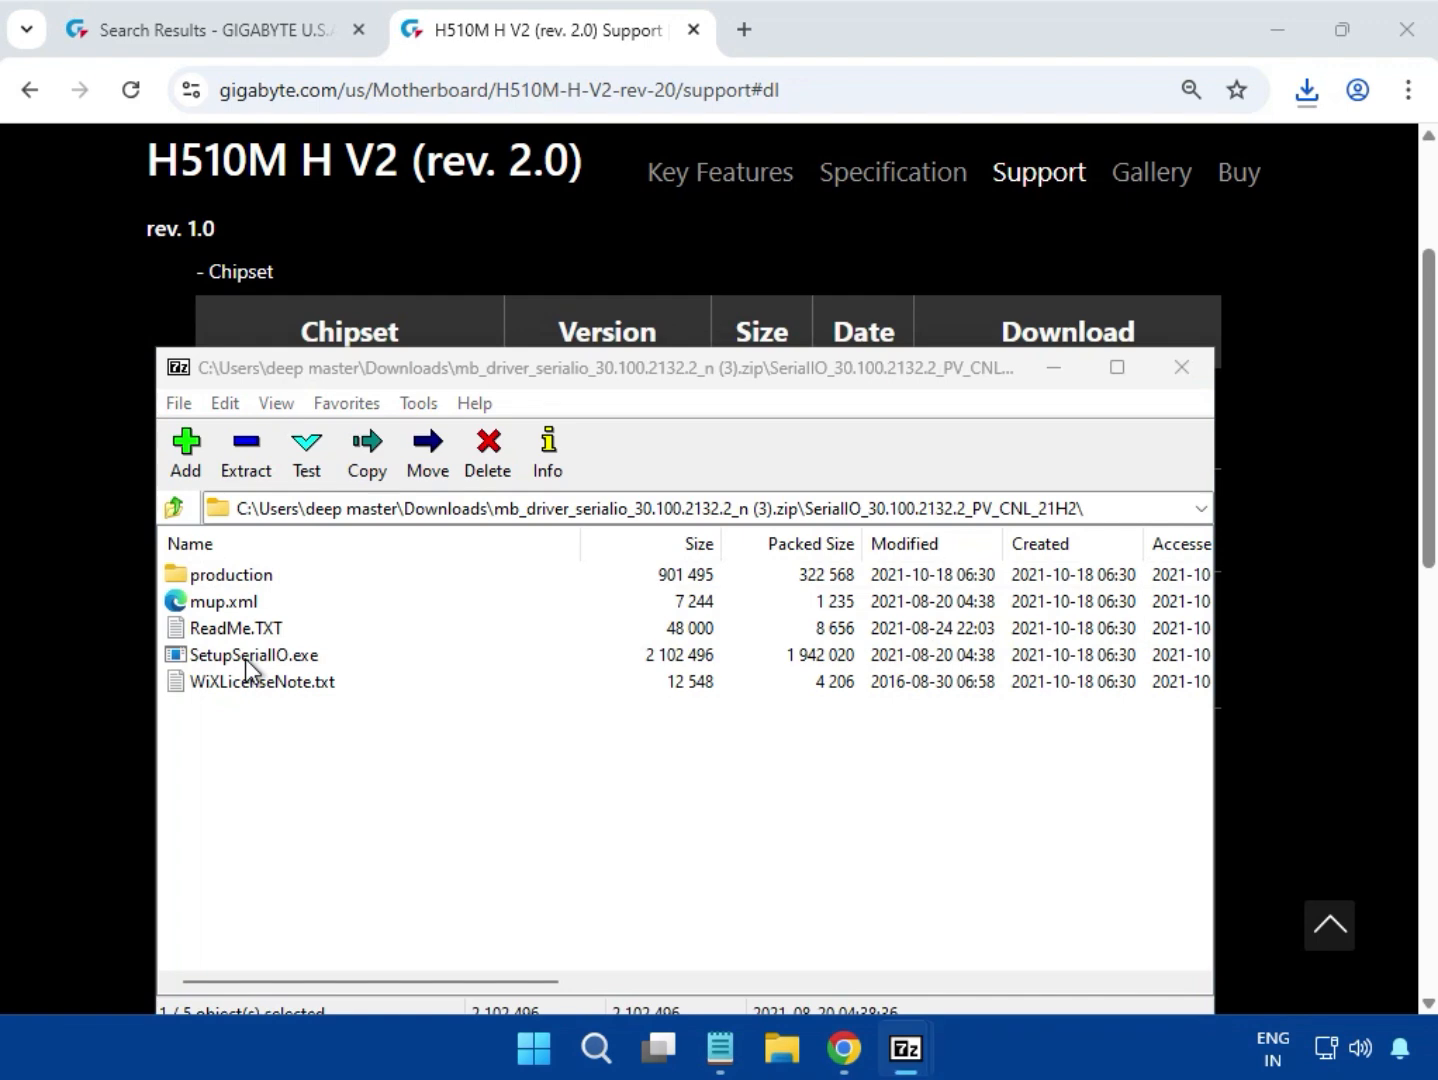
double_click(245, 658)
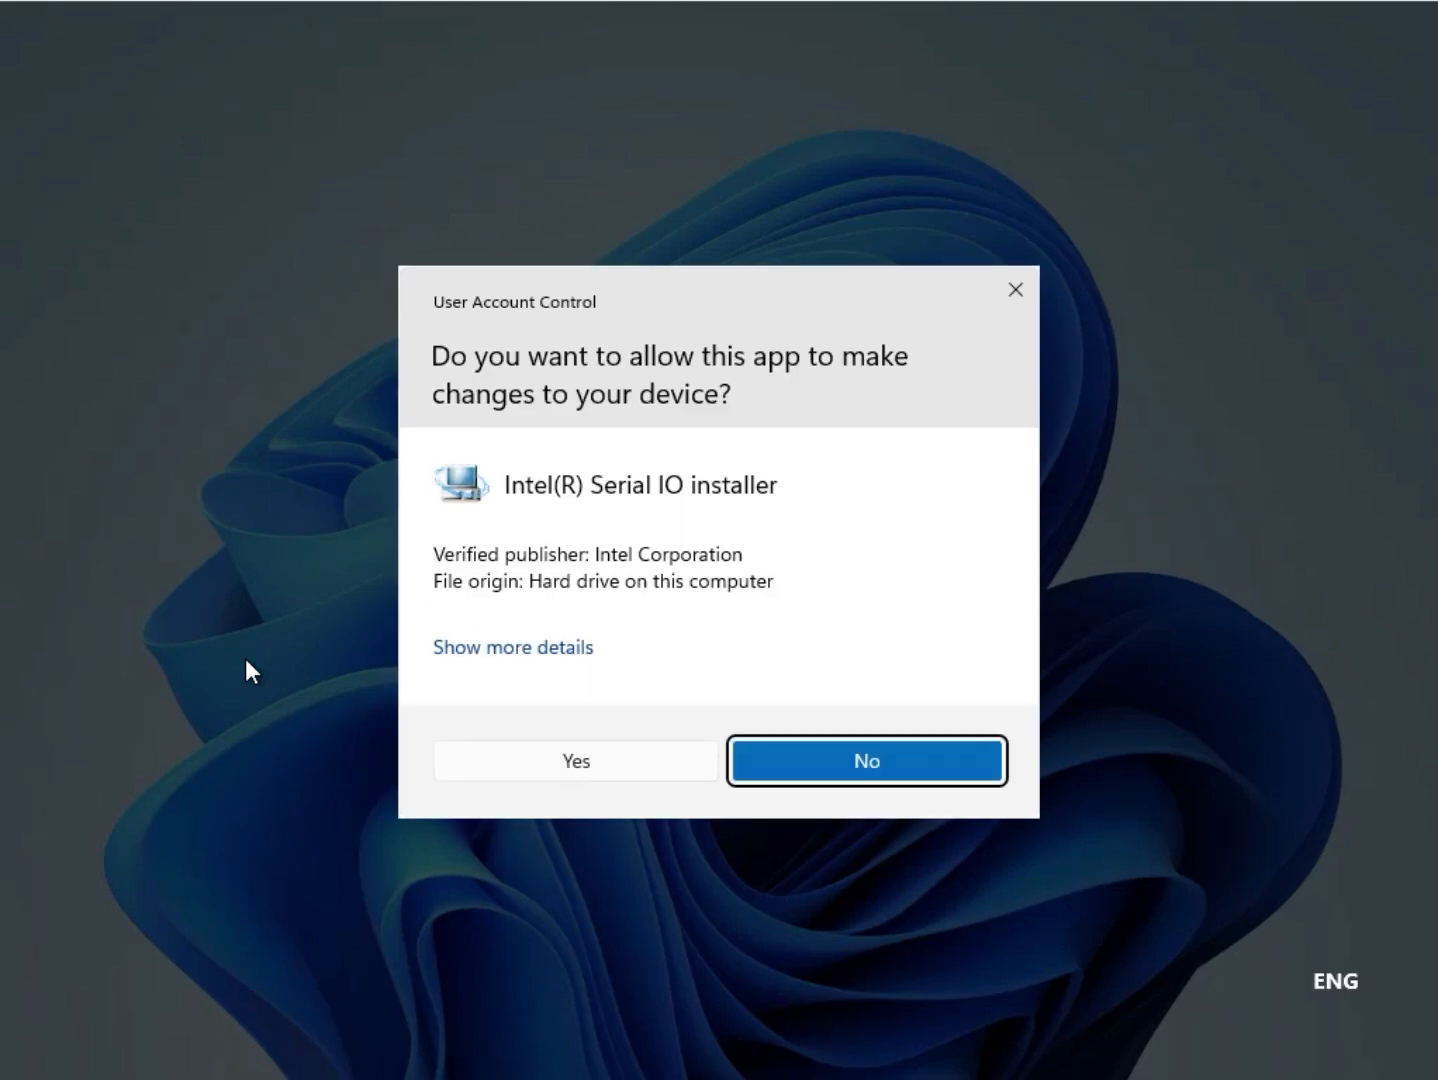
click(515, 760)
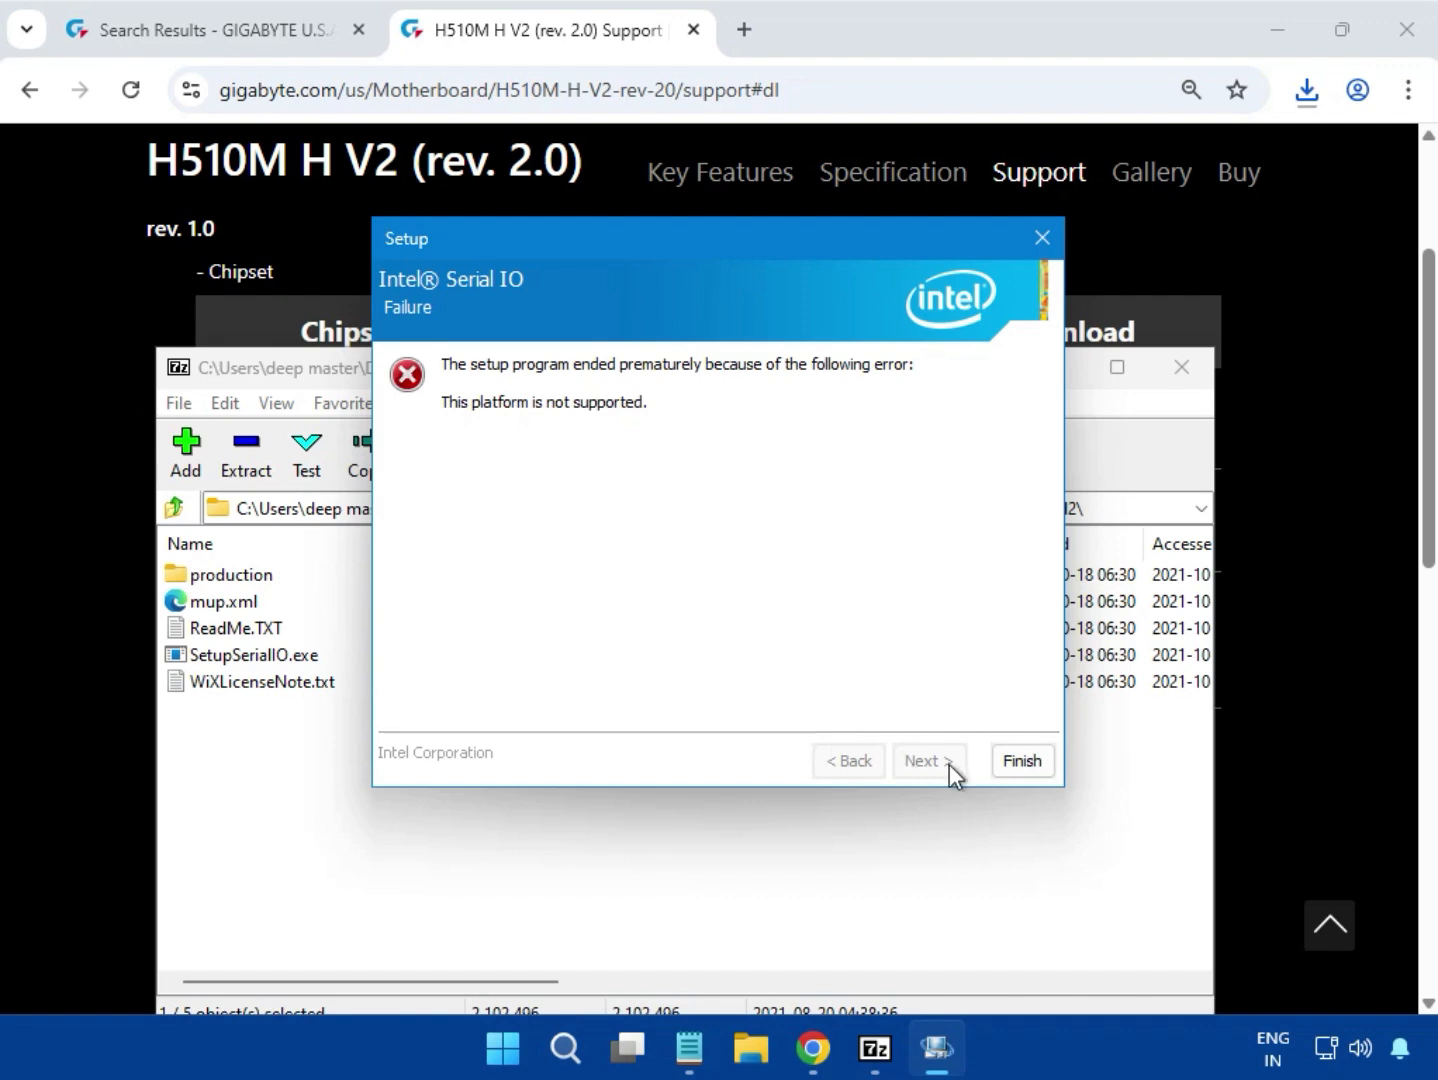
click(1008, 764)
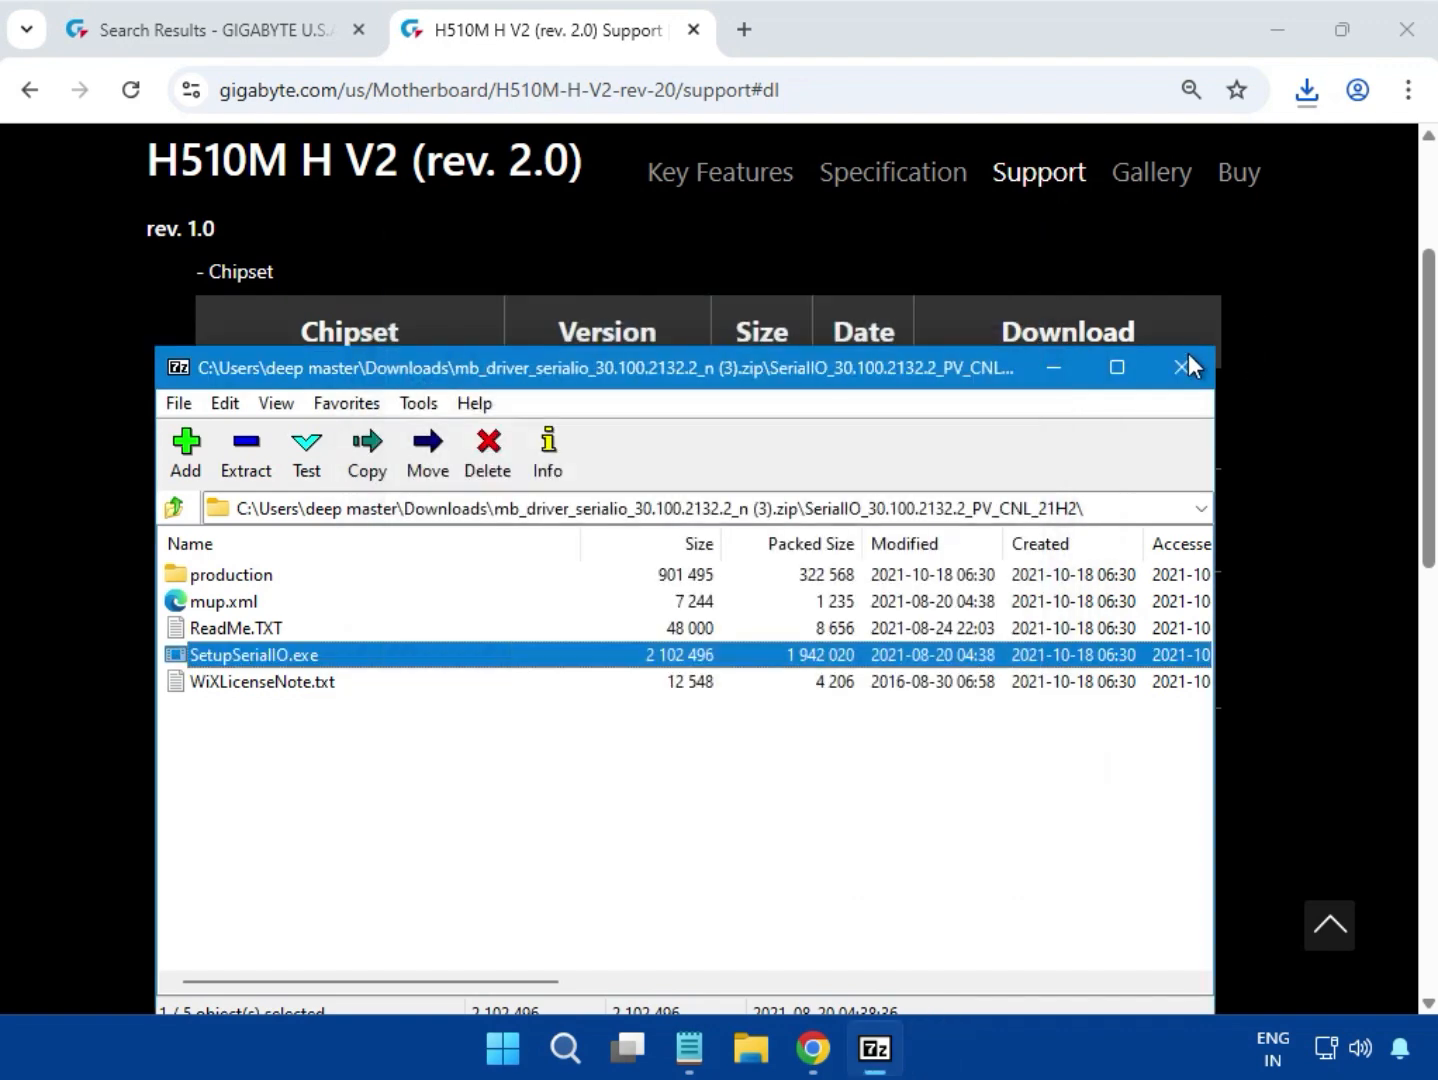
click(1181, 366)
Expand the LAN driver section and download the Realtek LAN Driver, version 10.050.0901.2021.
scroll(1100, 520, down, 2)
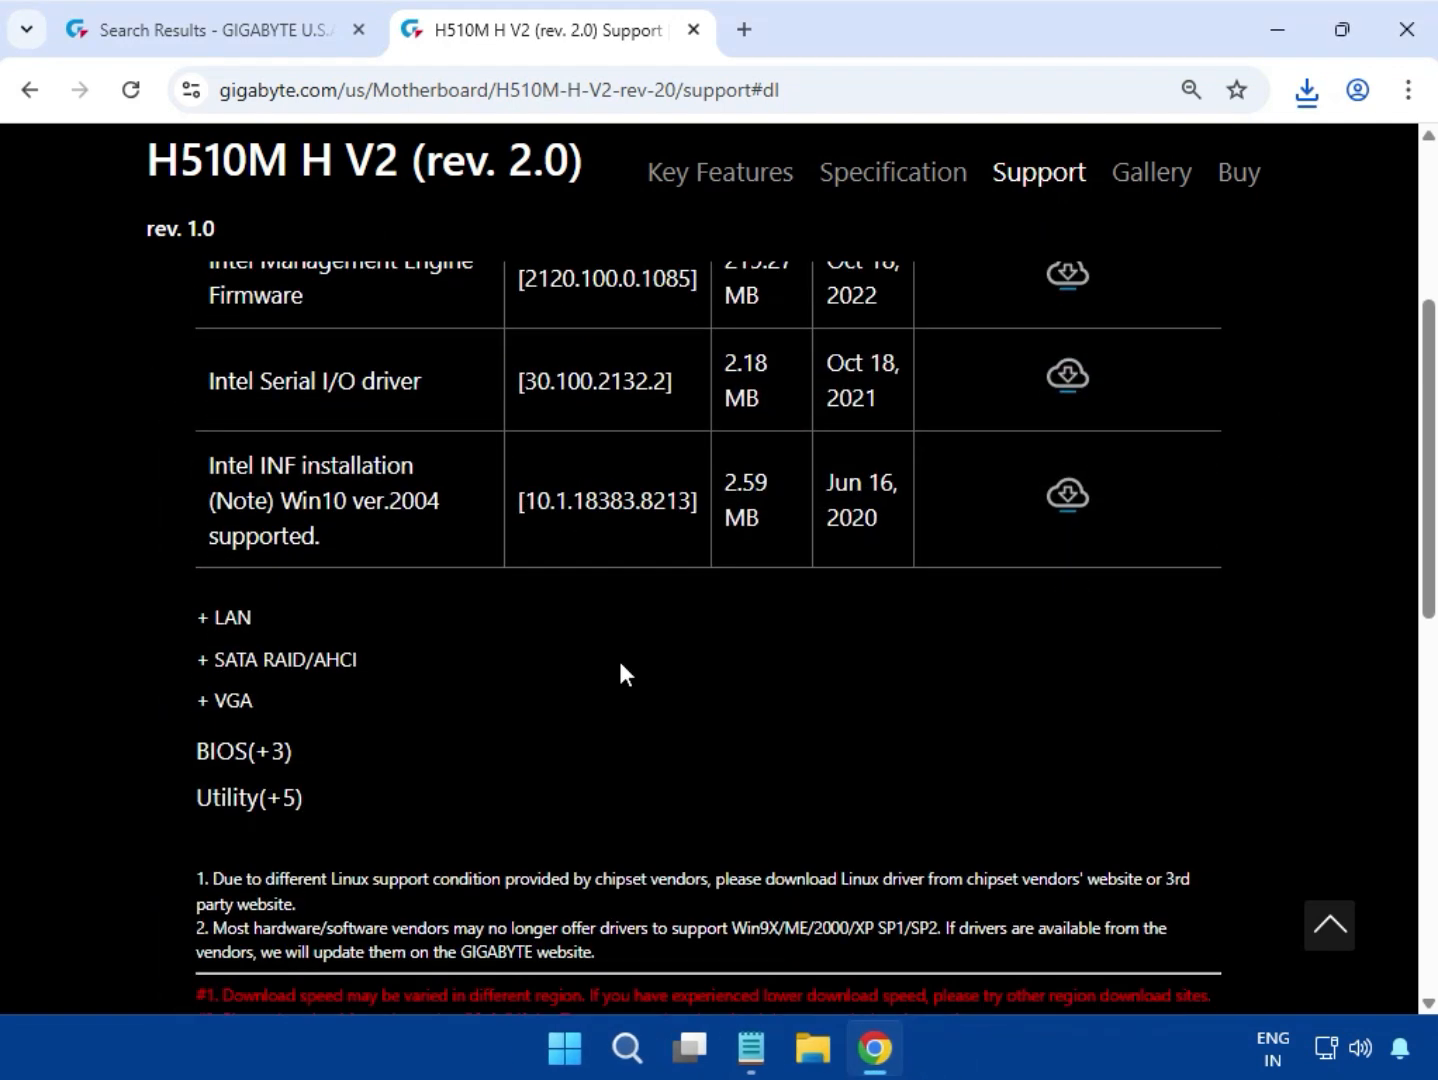
click(226, 619)
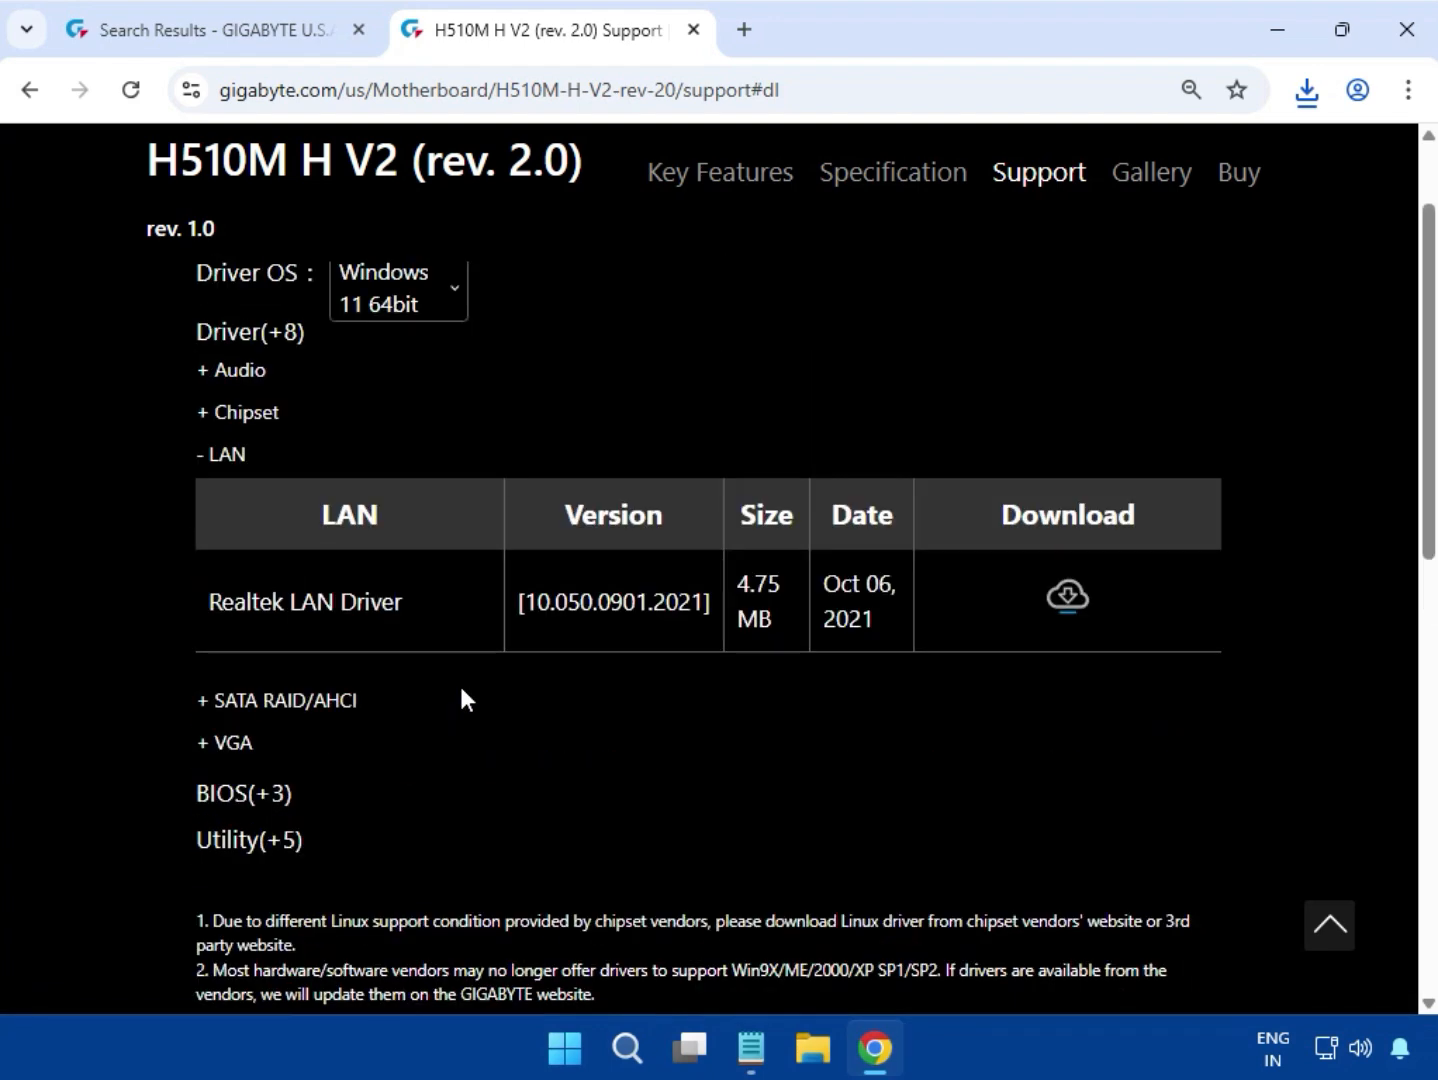
drag(222, 628, 1069, 606)
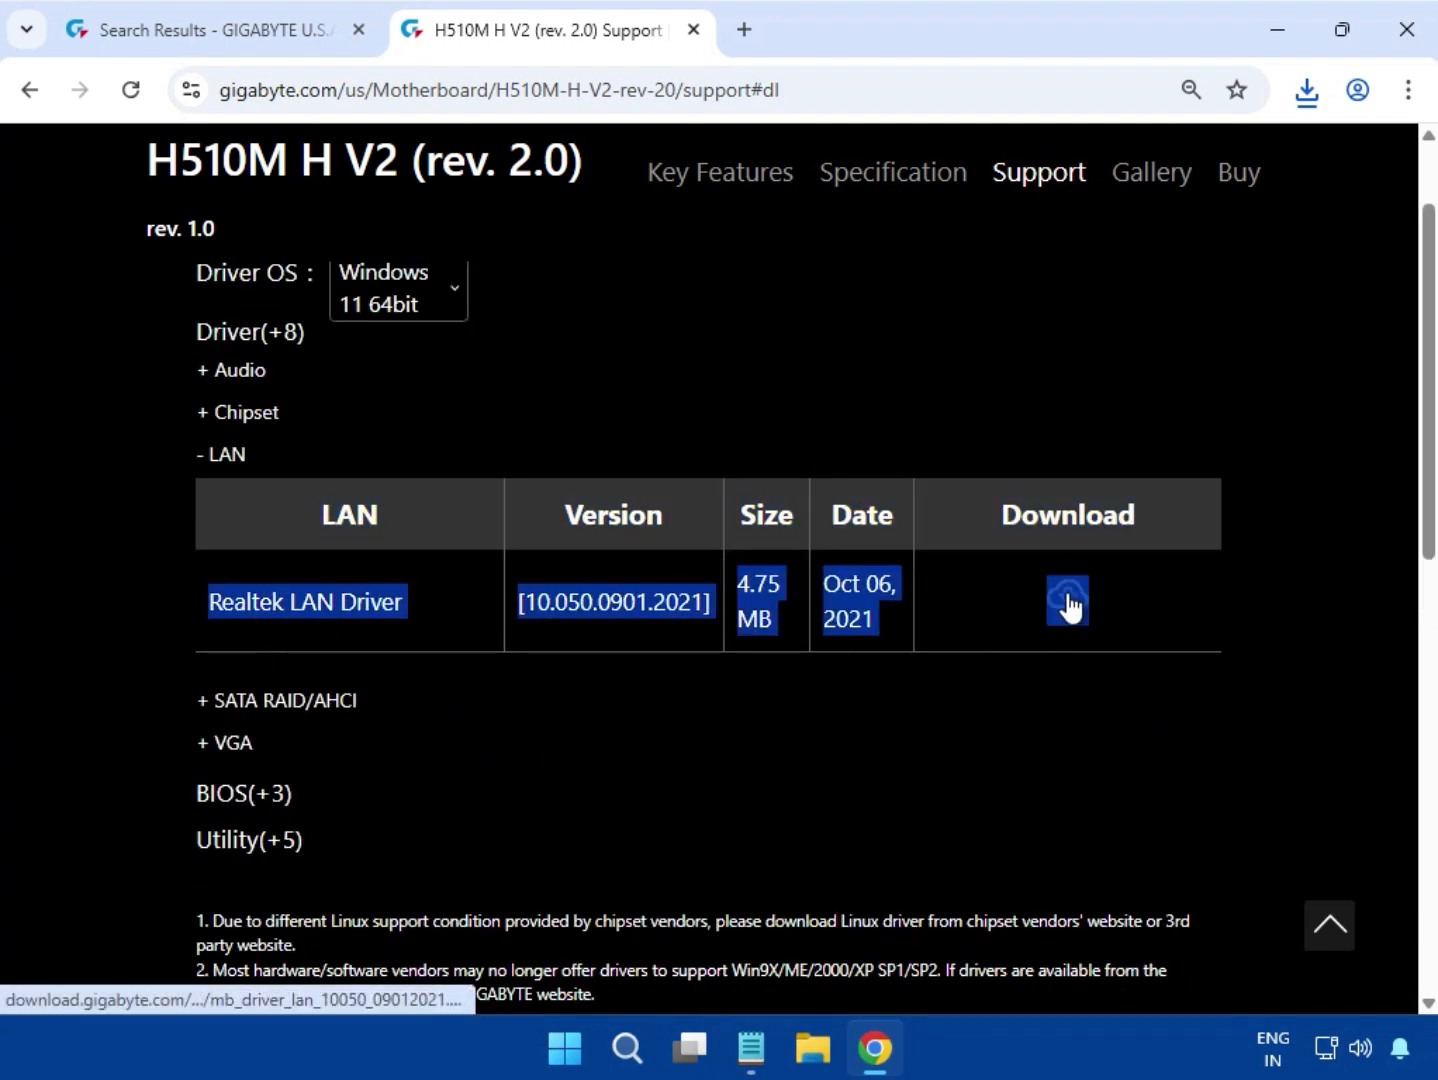
click(1068, 603)
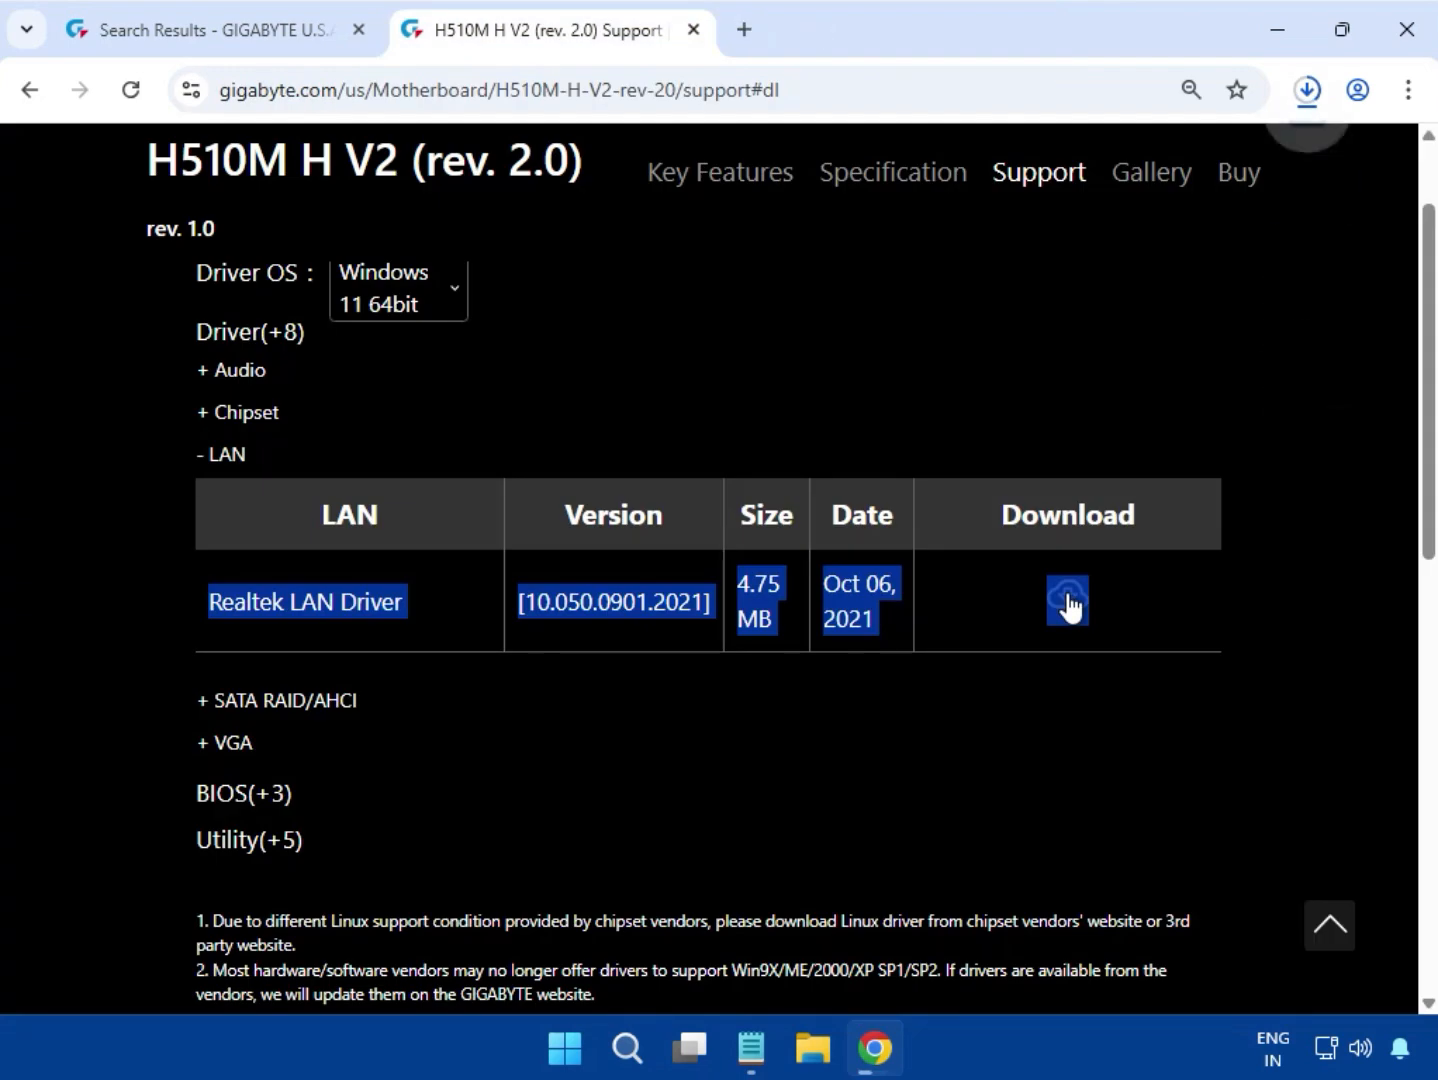
Open the downloaded LAN driver archive and run Install_Win10_10050_09012021.exe from its folder, allowing it to make changes.
click(1306, 90)
click(1307, 90)
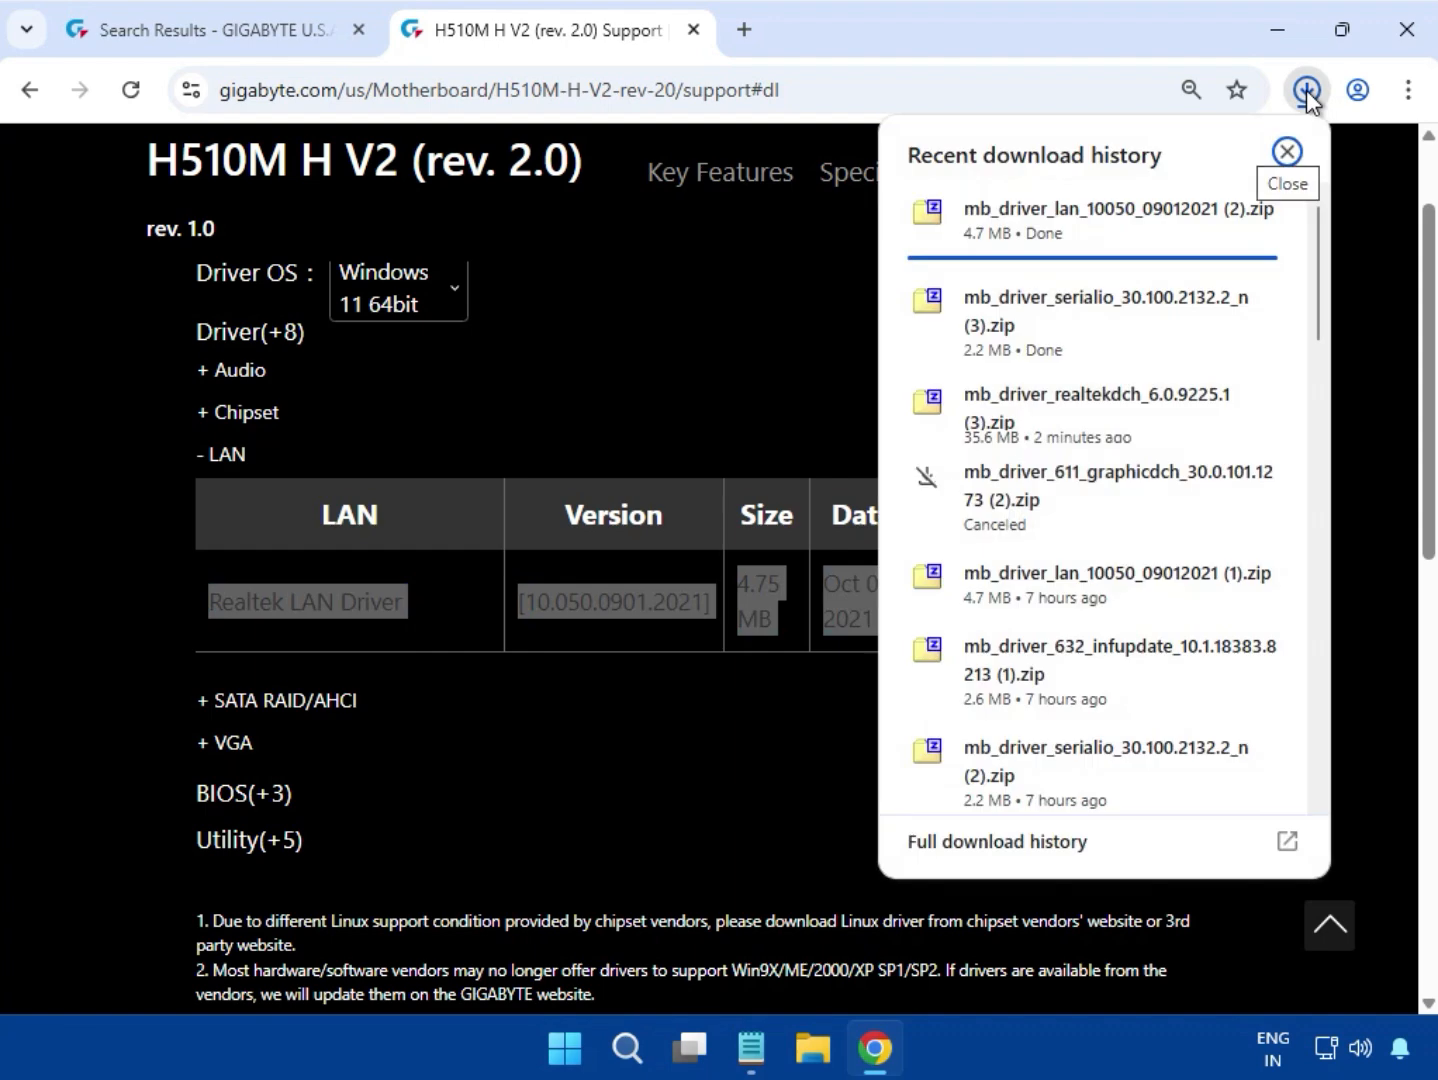
click(1130, 223)
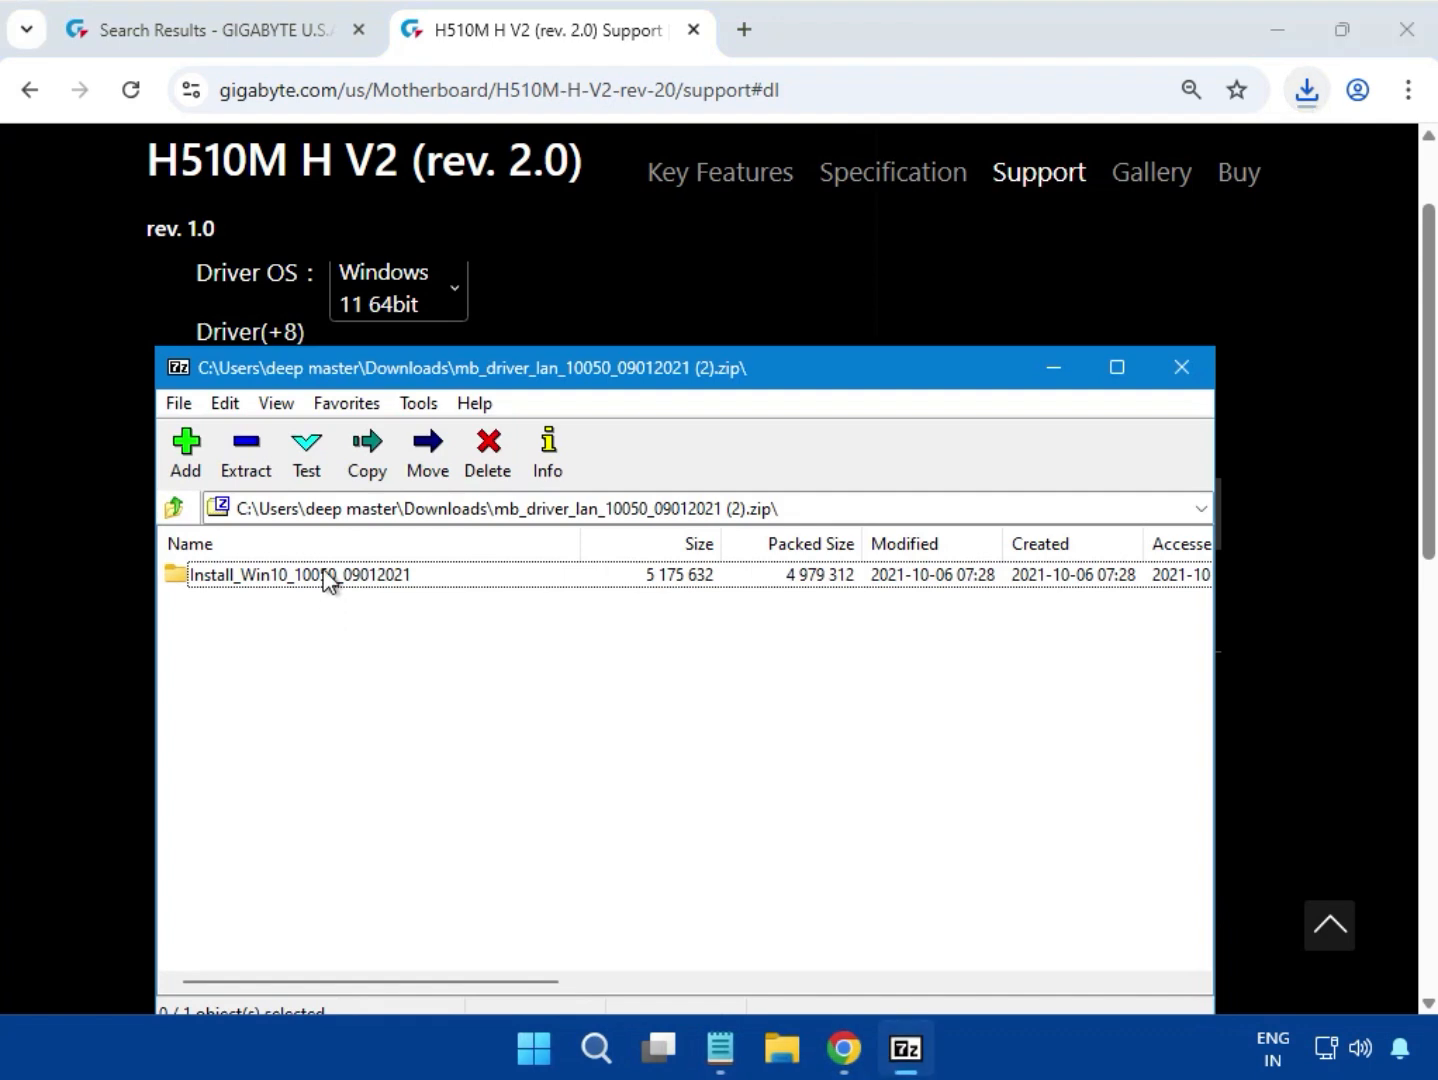
double_click(327, 577)
double_click(342, 576)
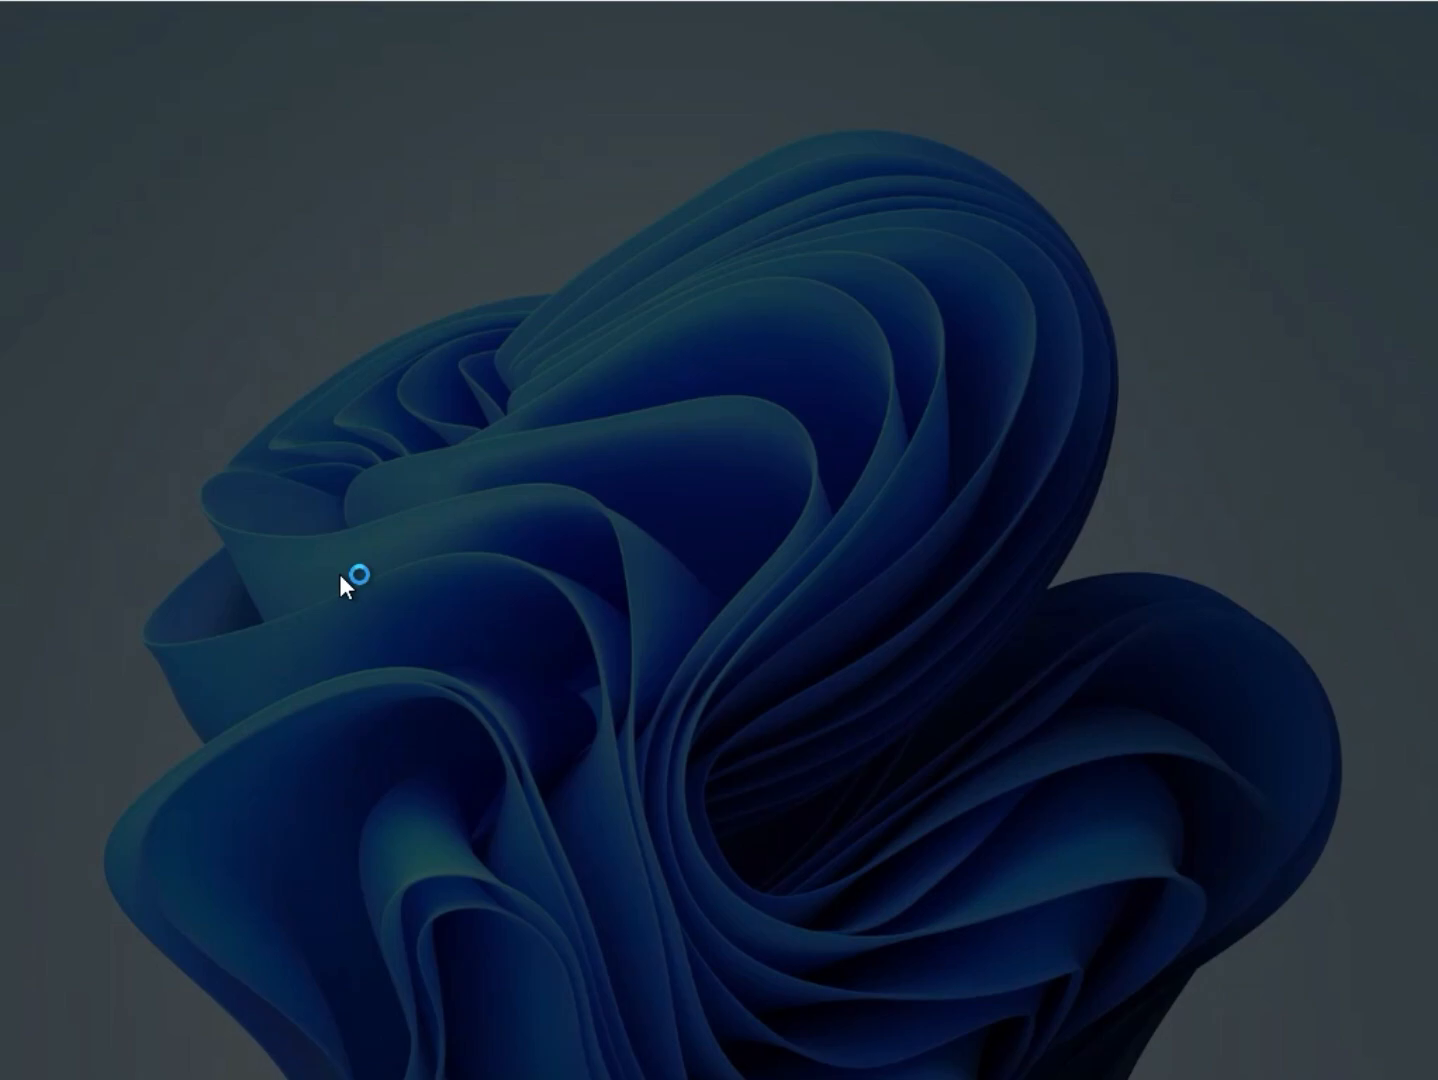
click(520, 763)
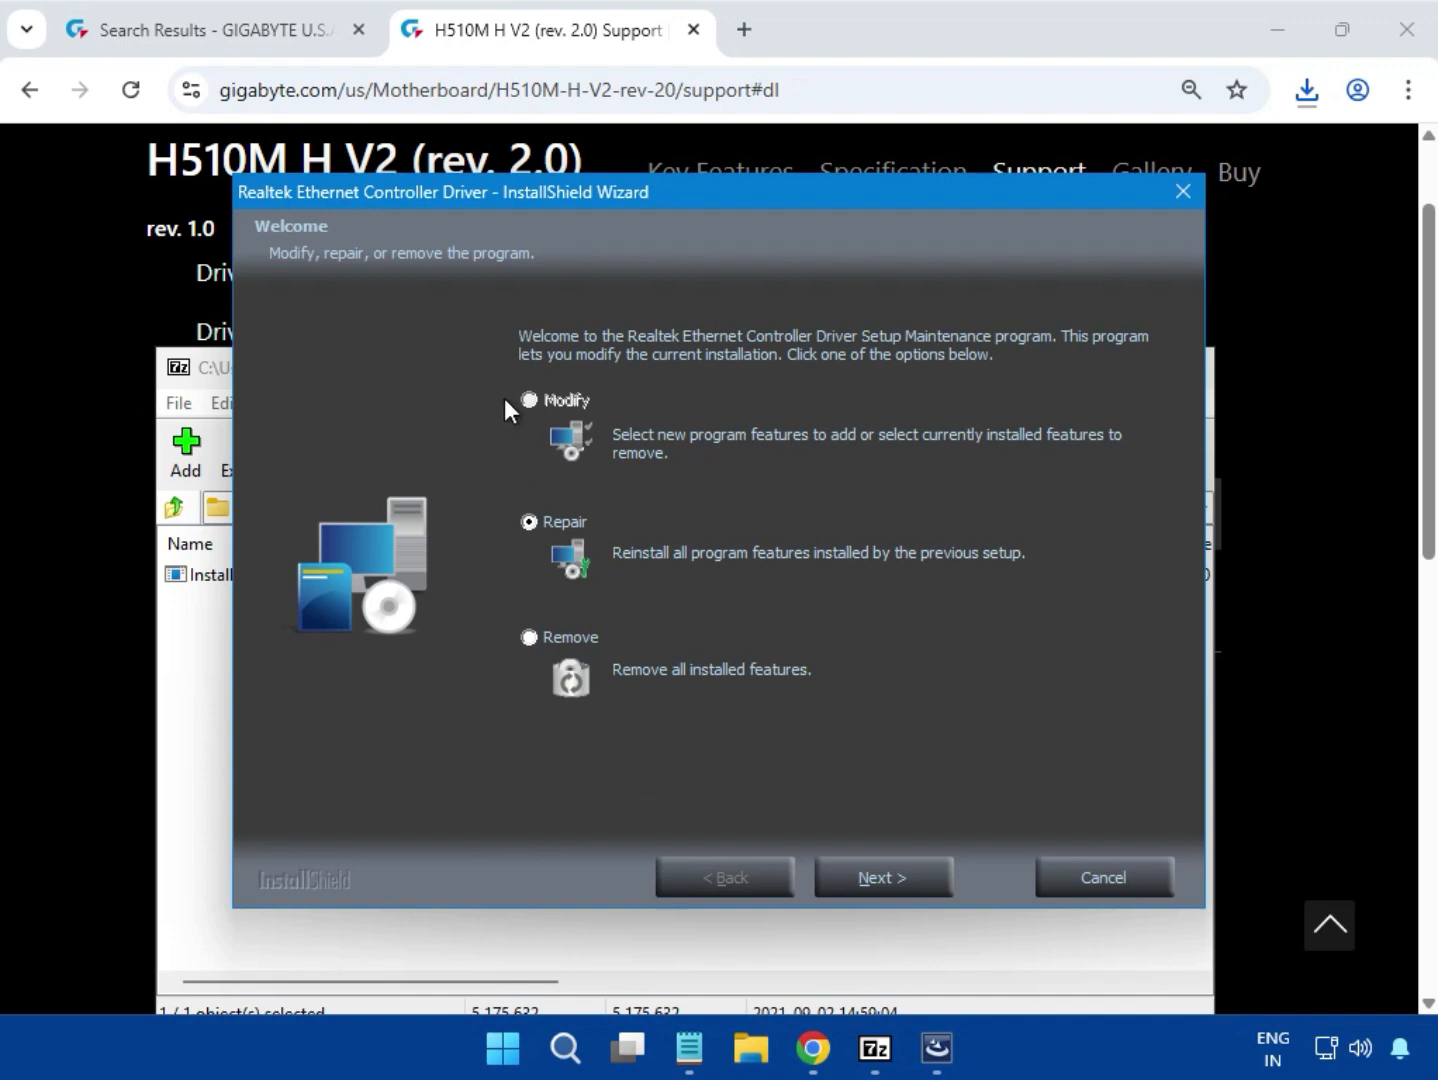
Repair the Realtek Ethernet Controller Driver installation, finish the wizard, and close the LAN driver archive.
click(887, 882)
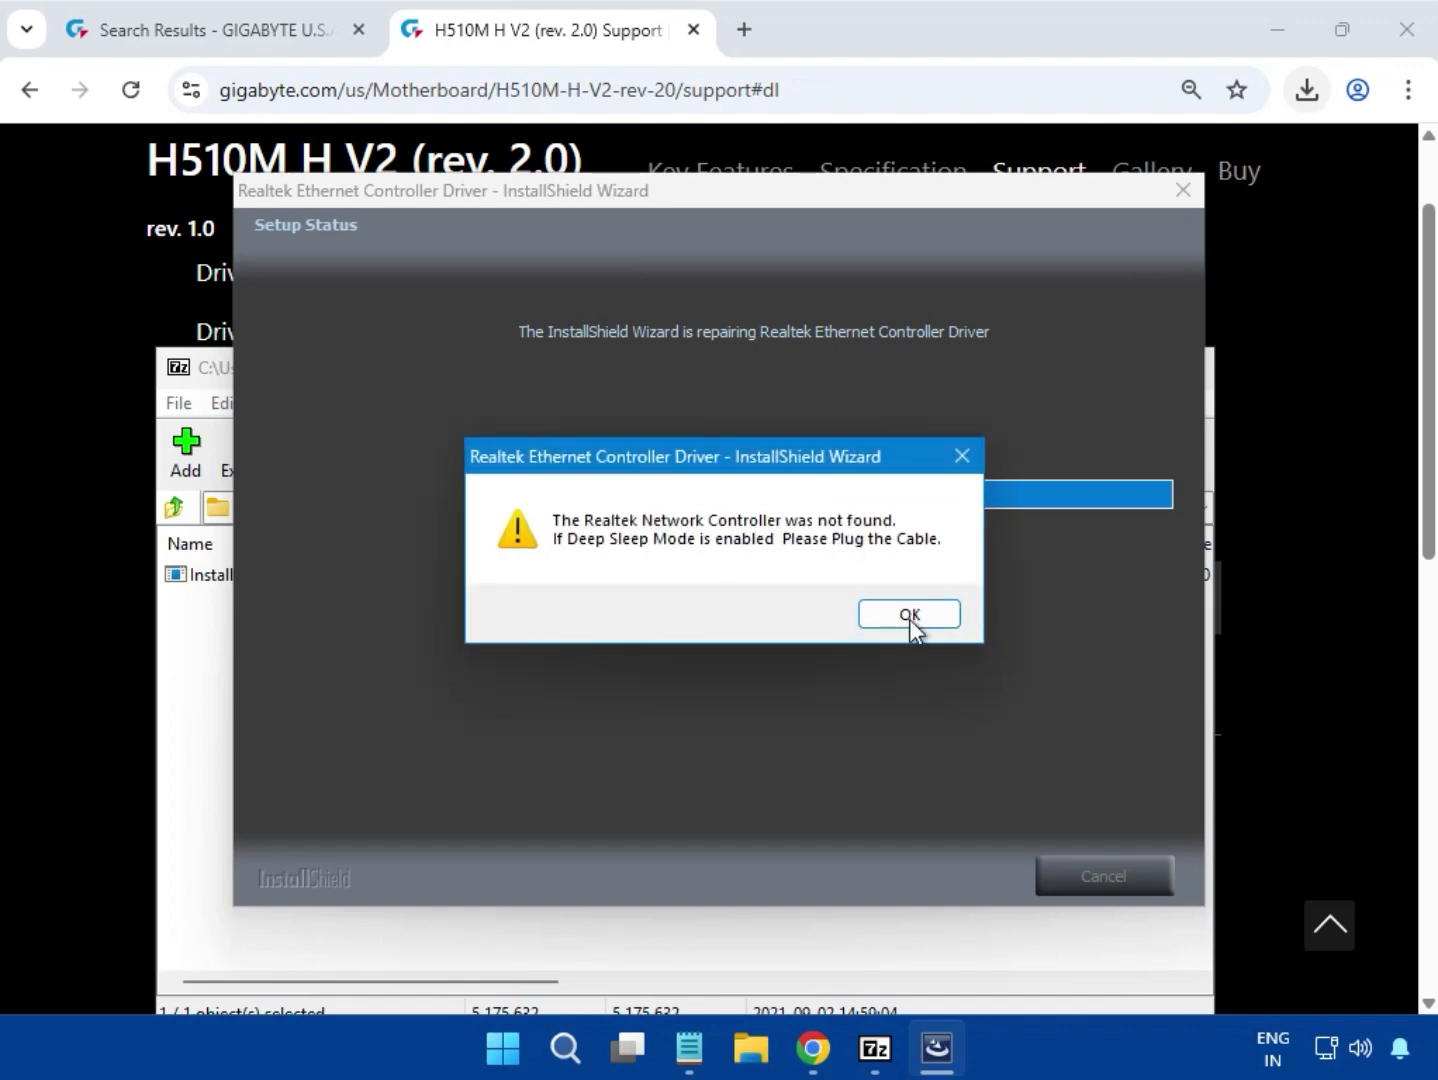
click(923, 629)
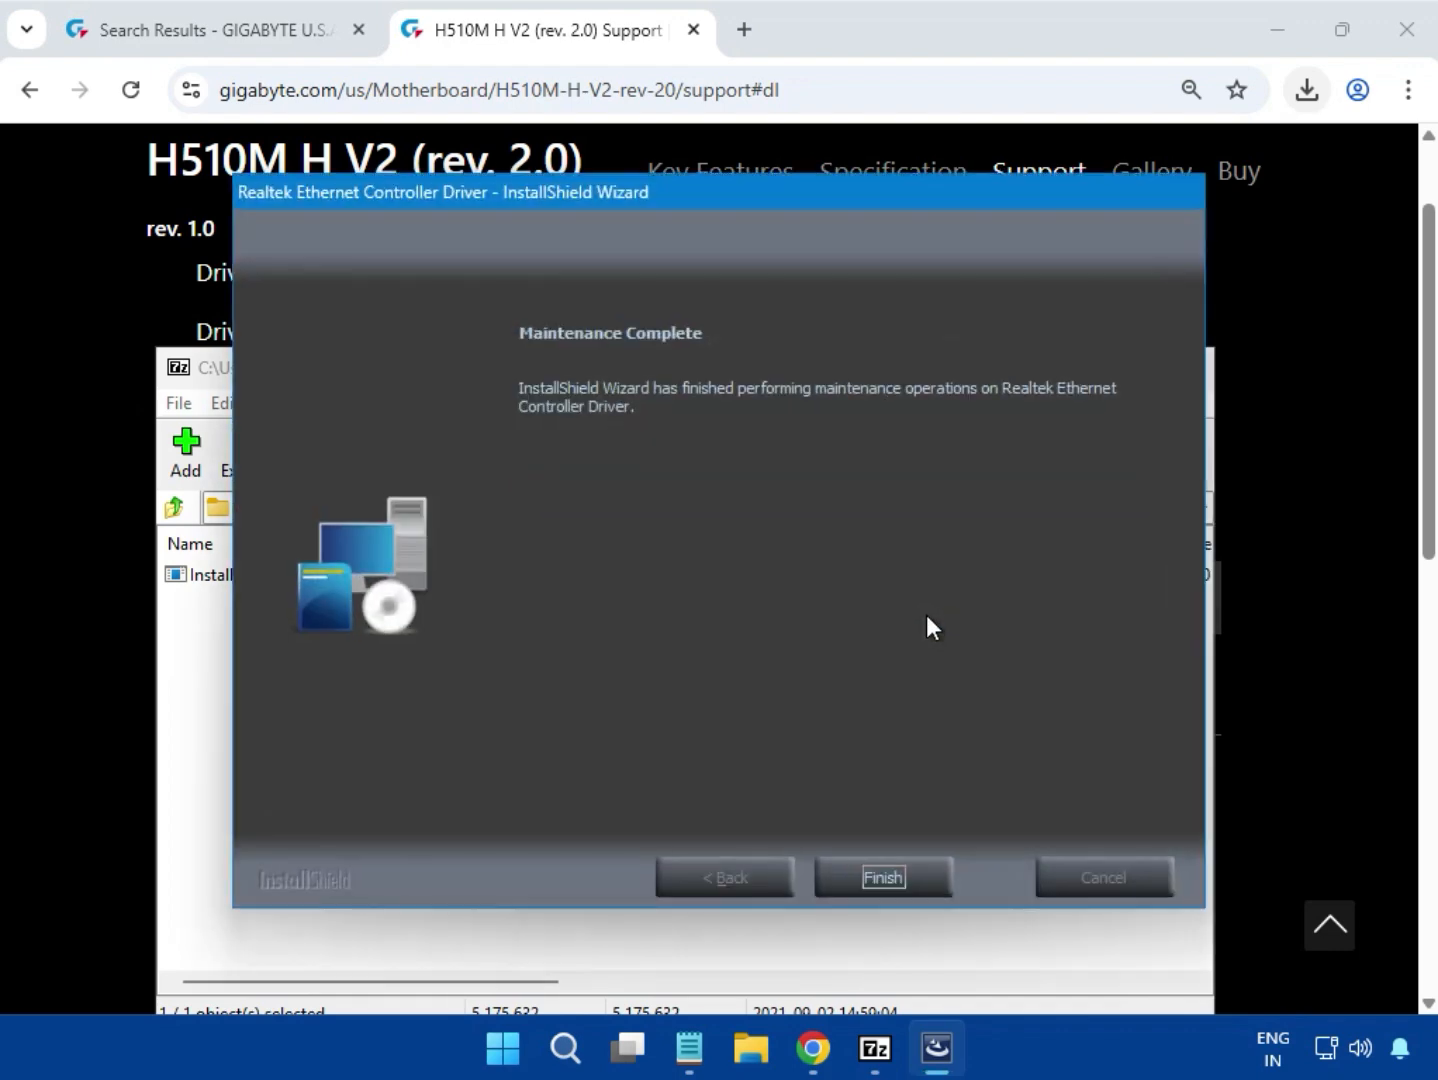
click(905, 885)
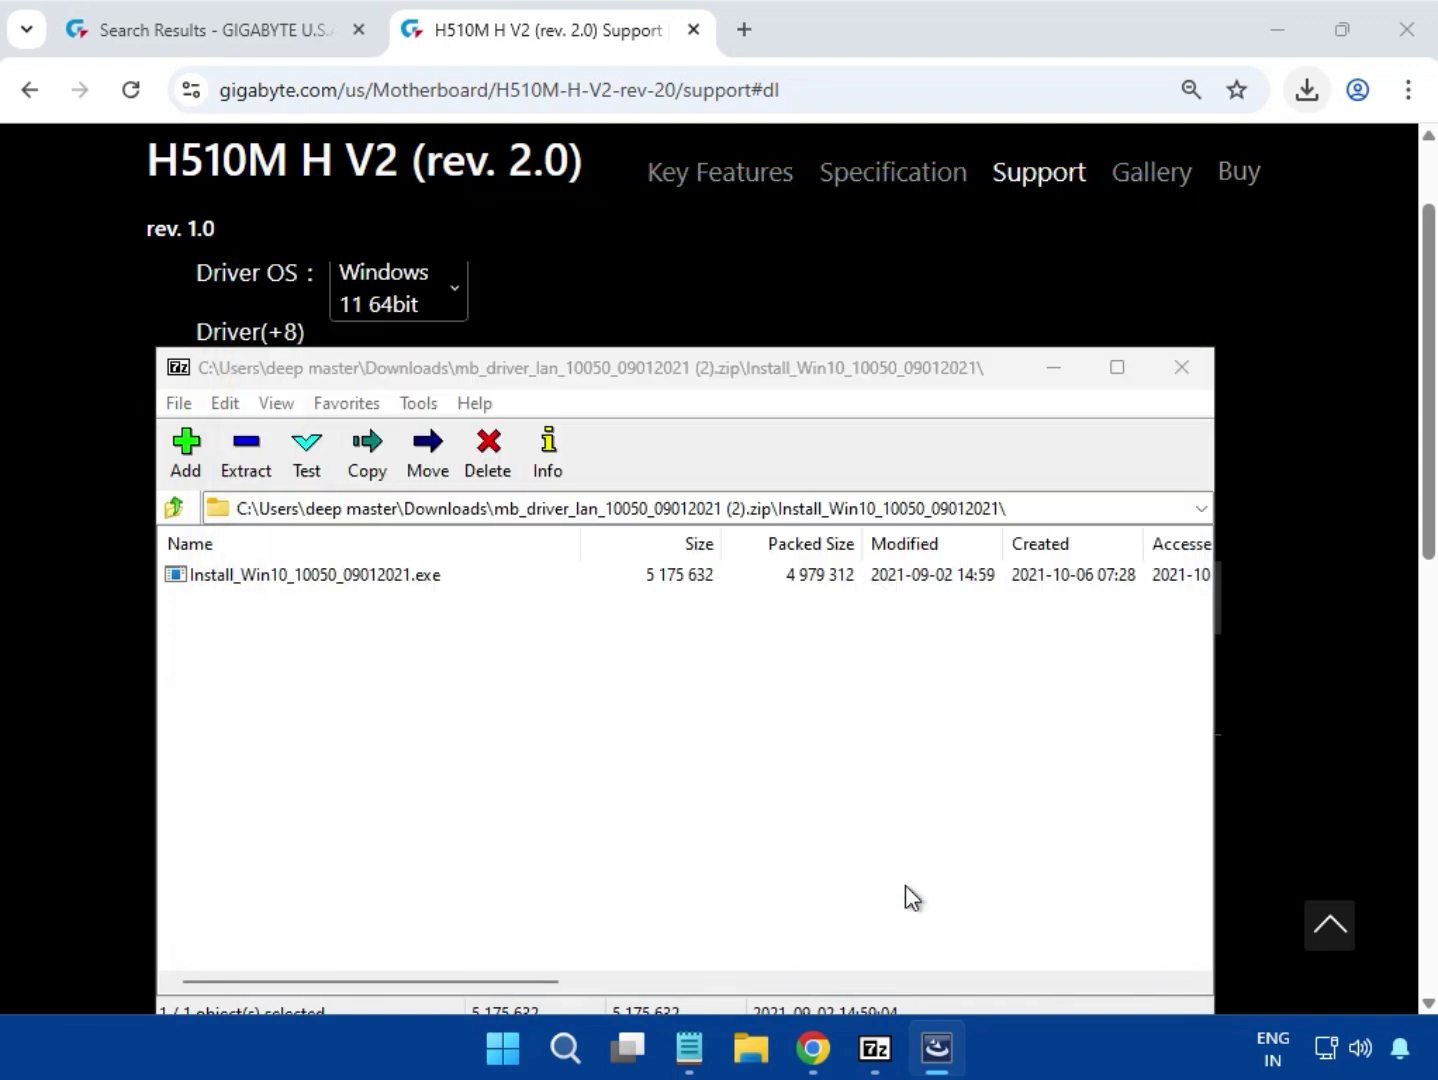
click(1043, 578)
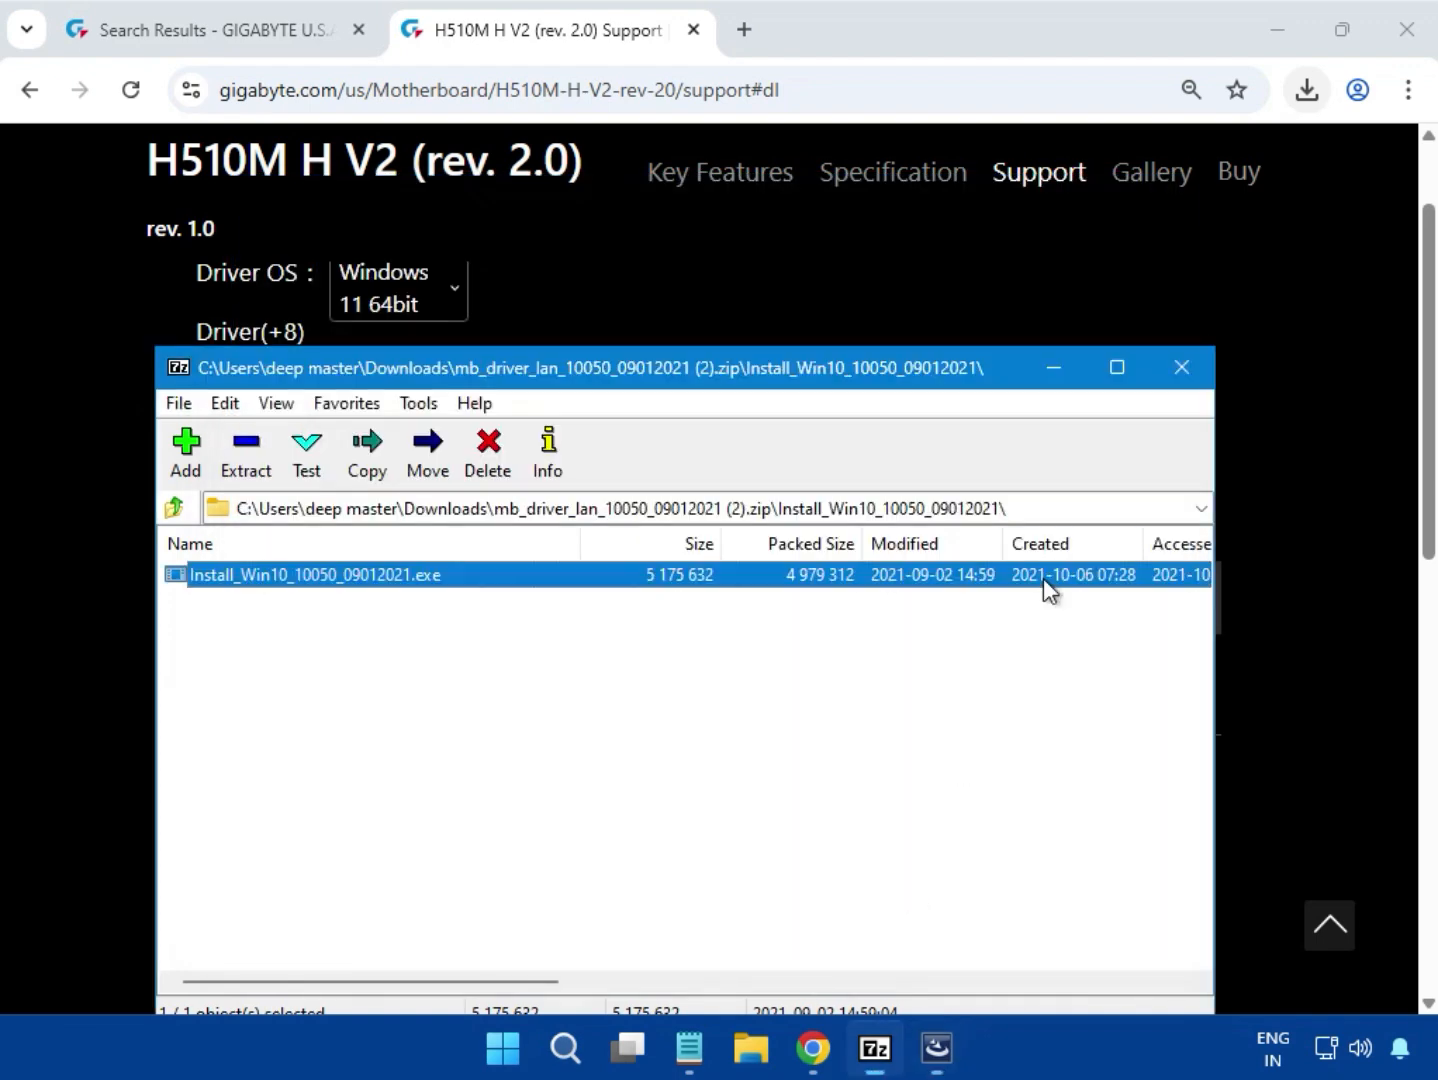
click(1179, 369)
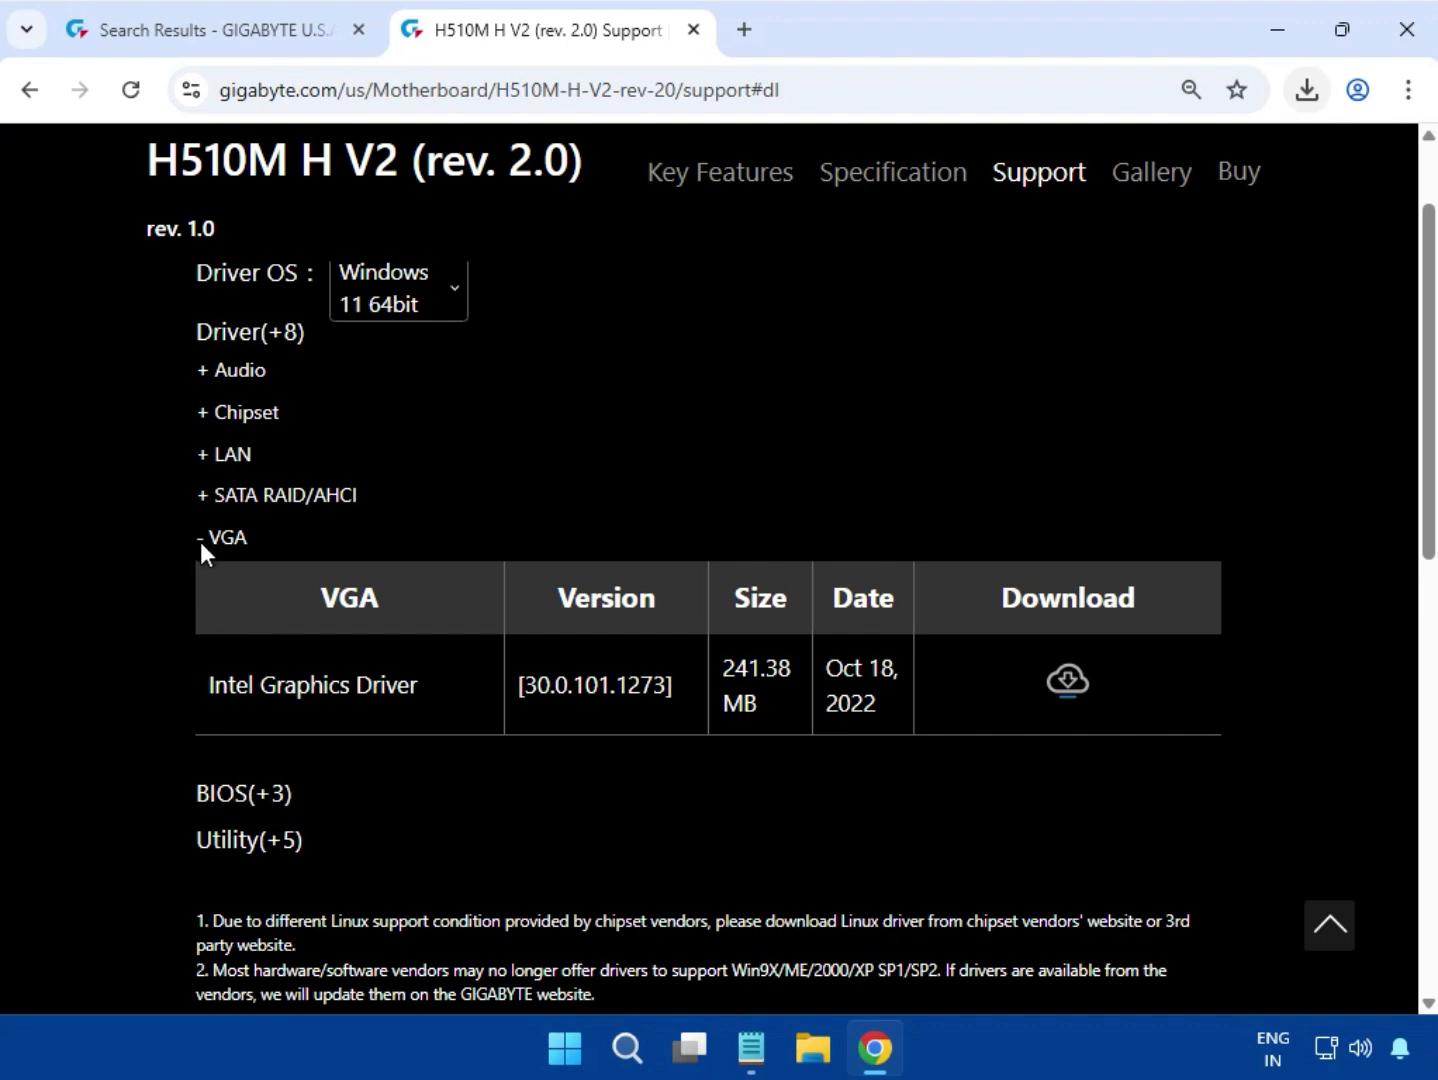
Expand the VGA driver section and download the Intel Graphics Driver, version 30.0.101.1273.
double_click(229, 538)
drag(208, 686, 1026, 686)
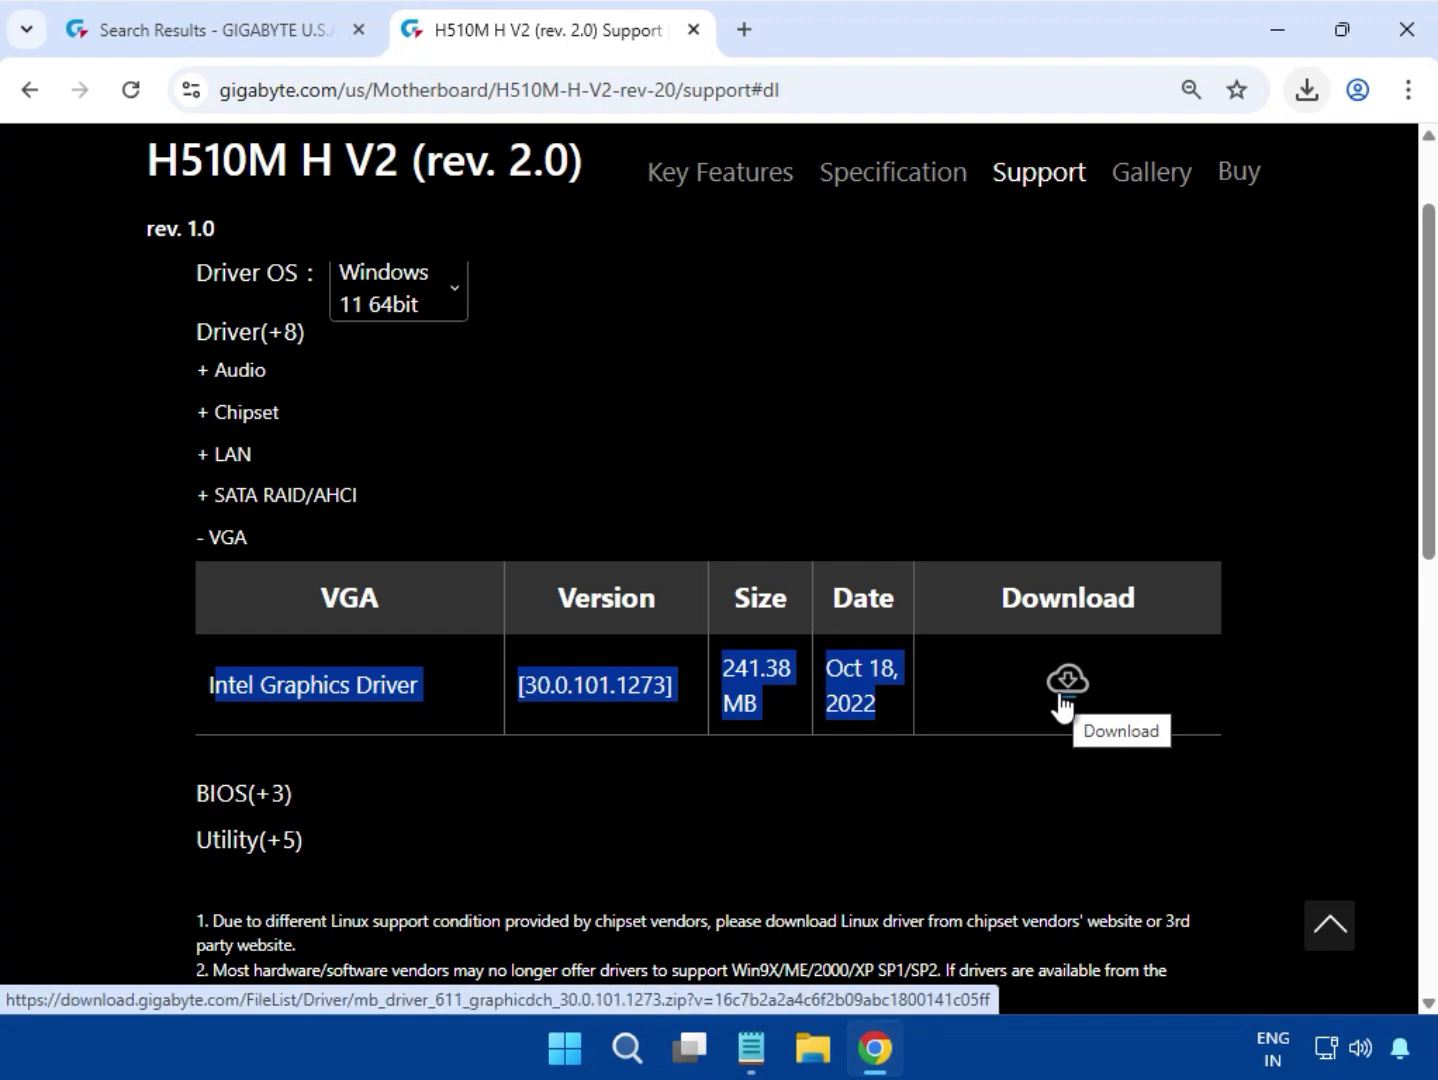
click(1071, 685)
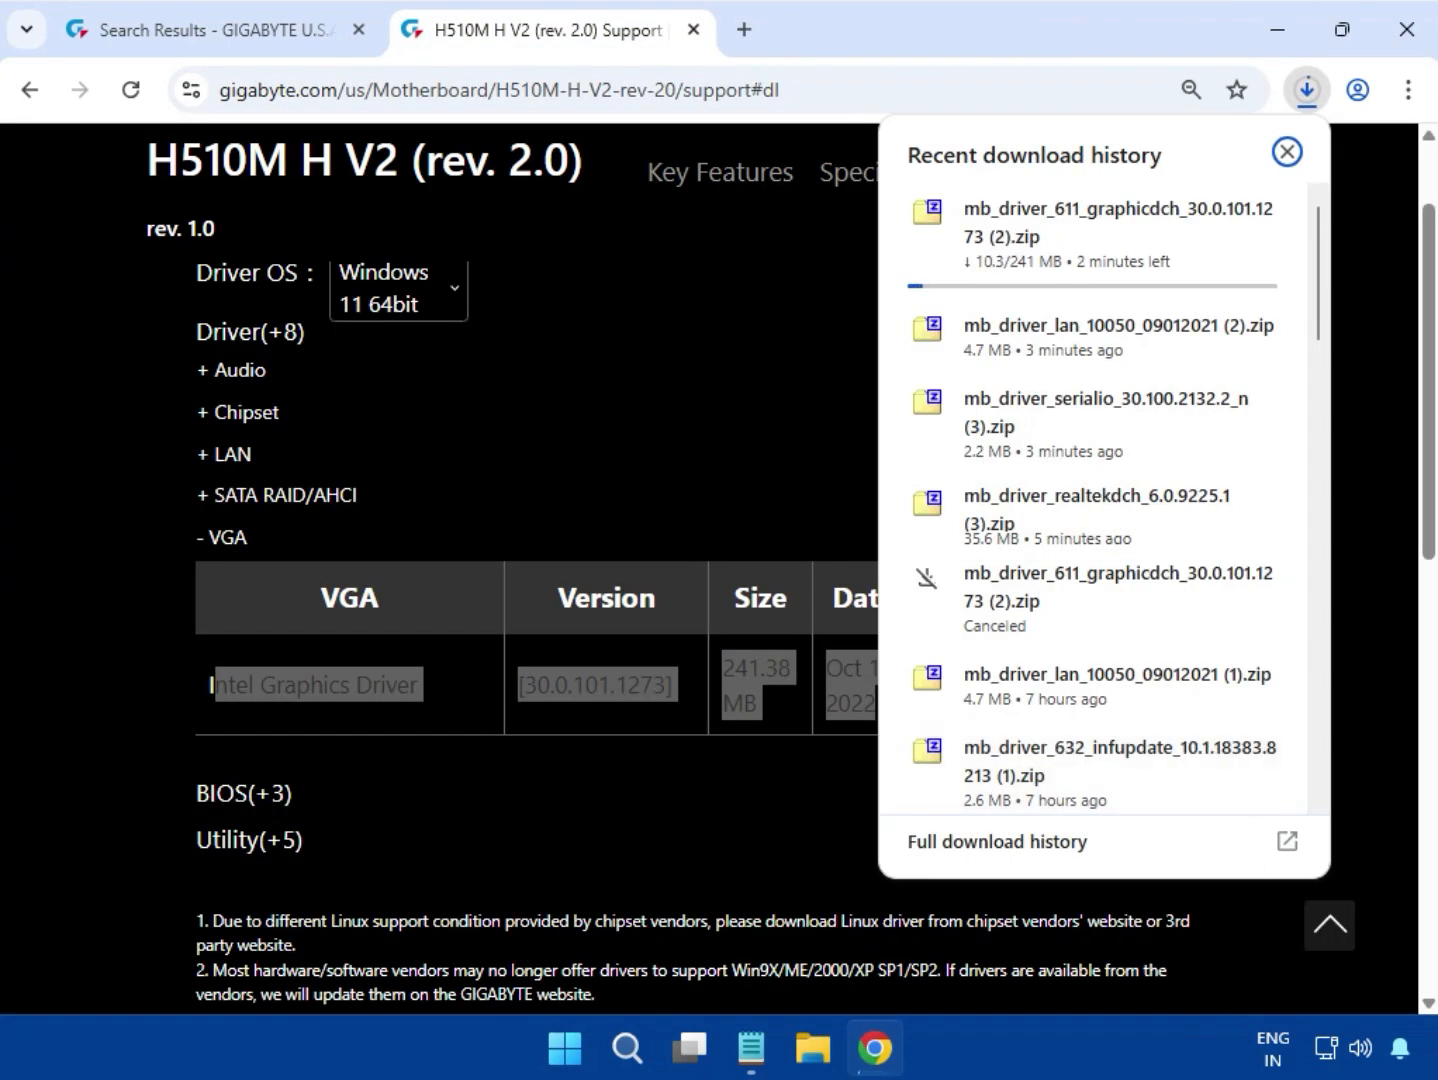
Open the previously downloaded mb_driver_611_graphicdch_30.0.101.1273.zip and run the installer inside it, allowing it to make changes.
scroll(1078, 785, down, 10)
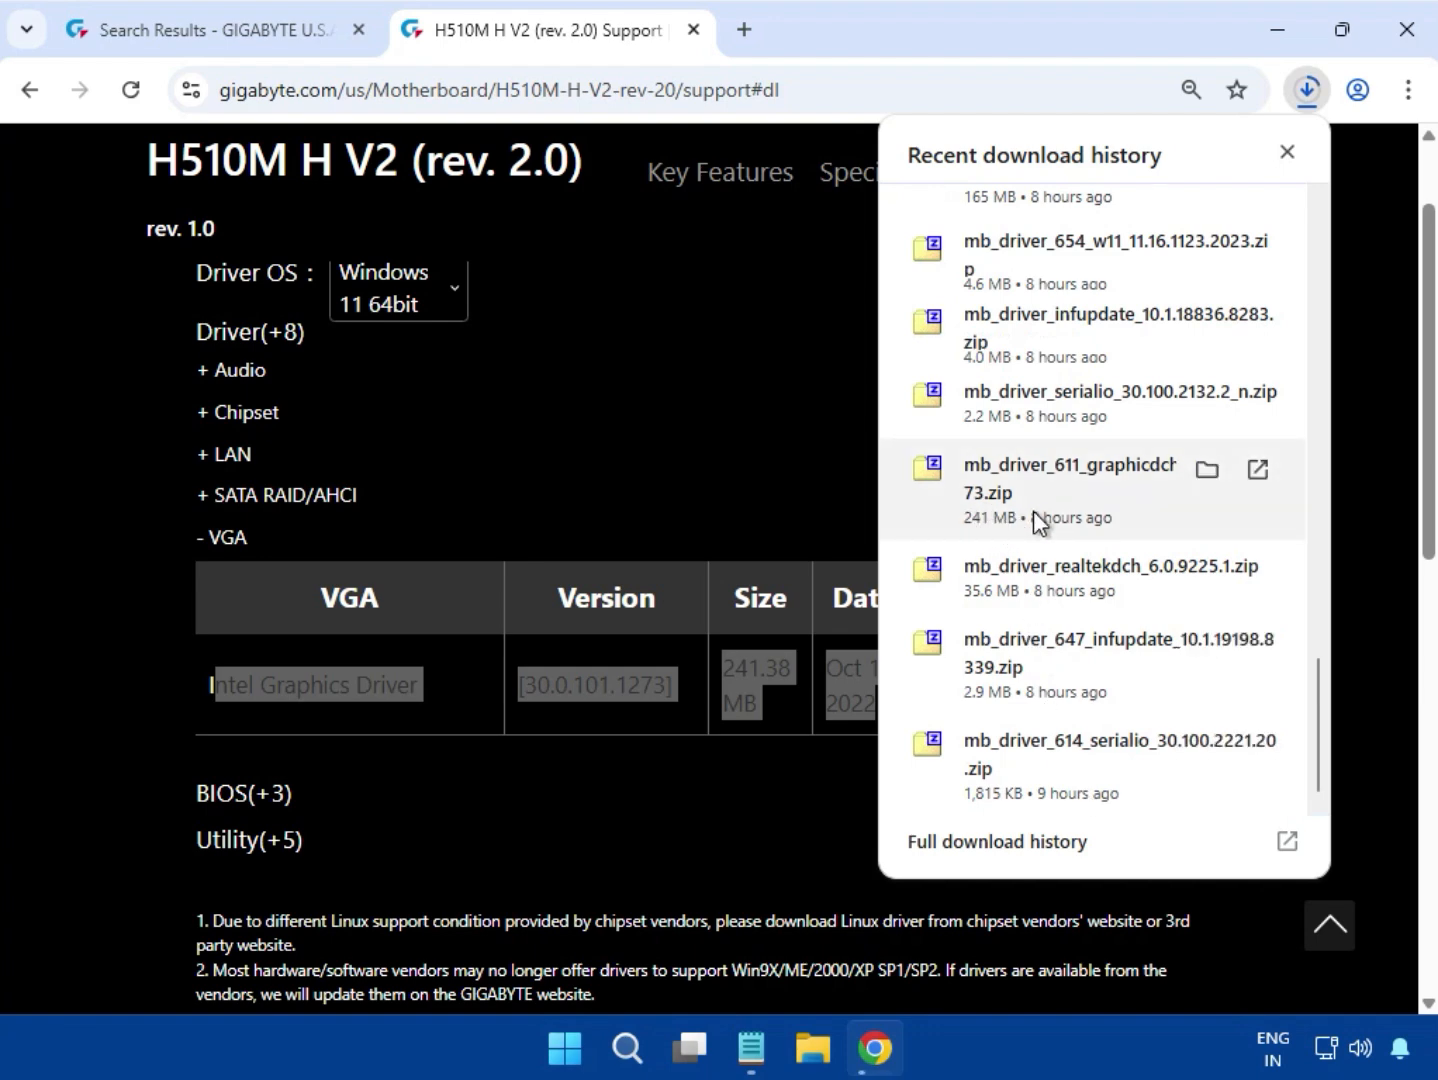
click(1077, 494)
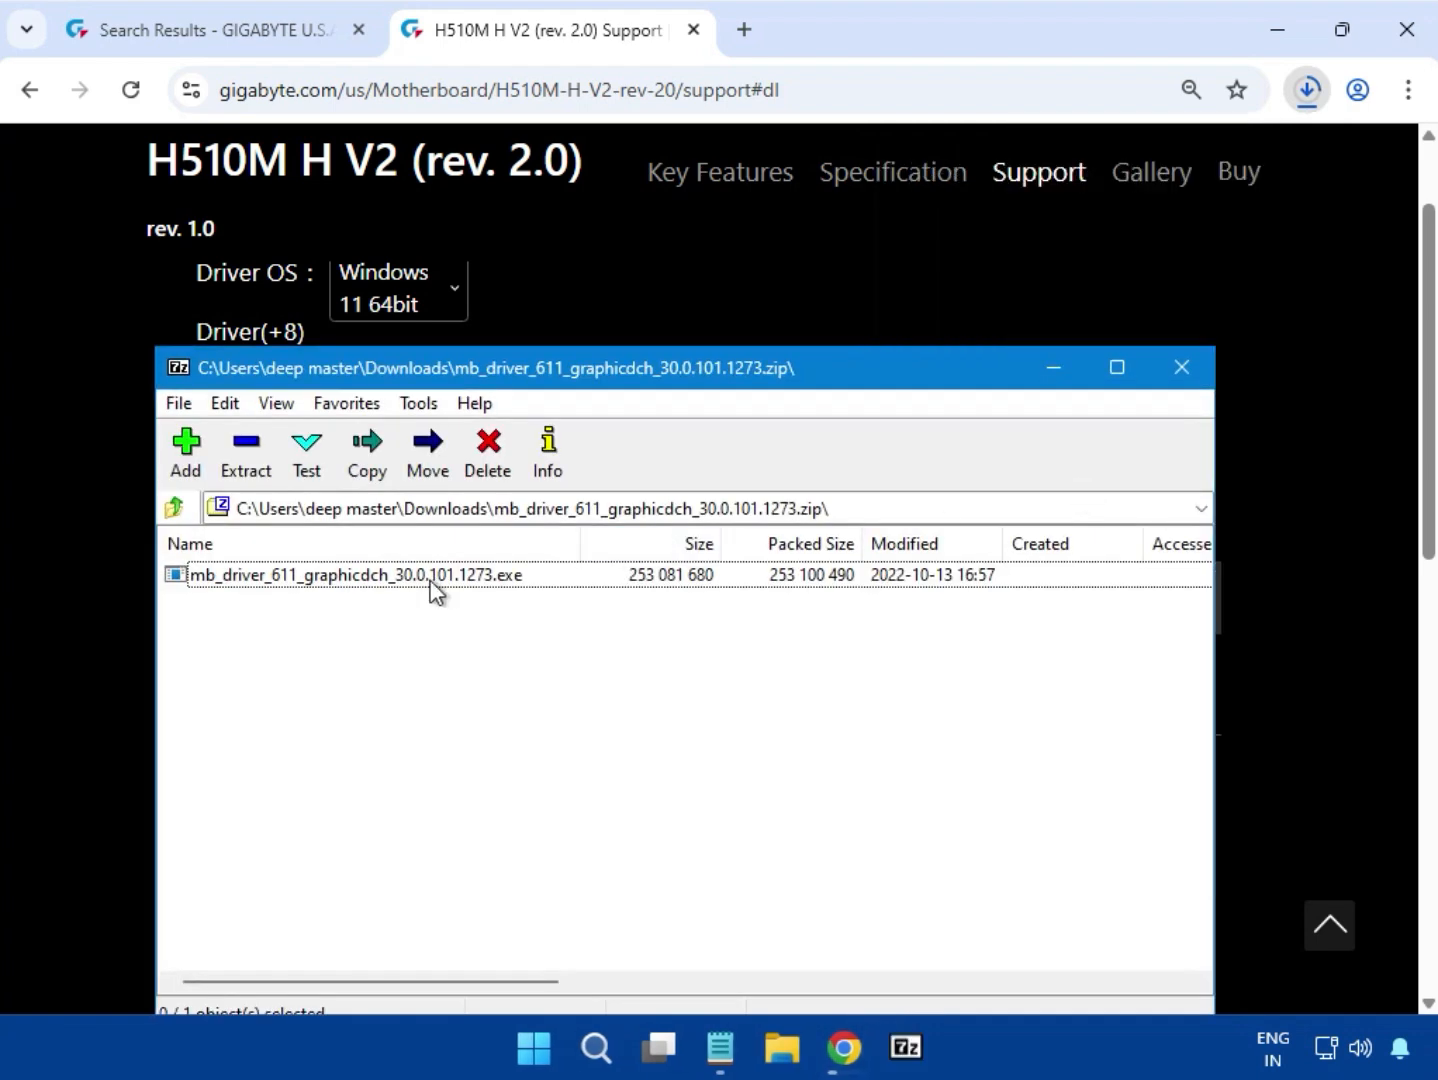
double_click(433, 578)
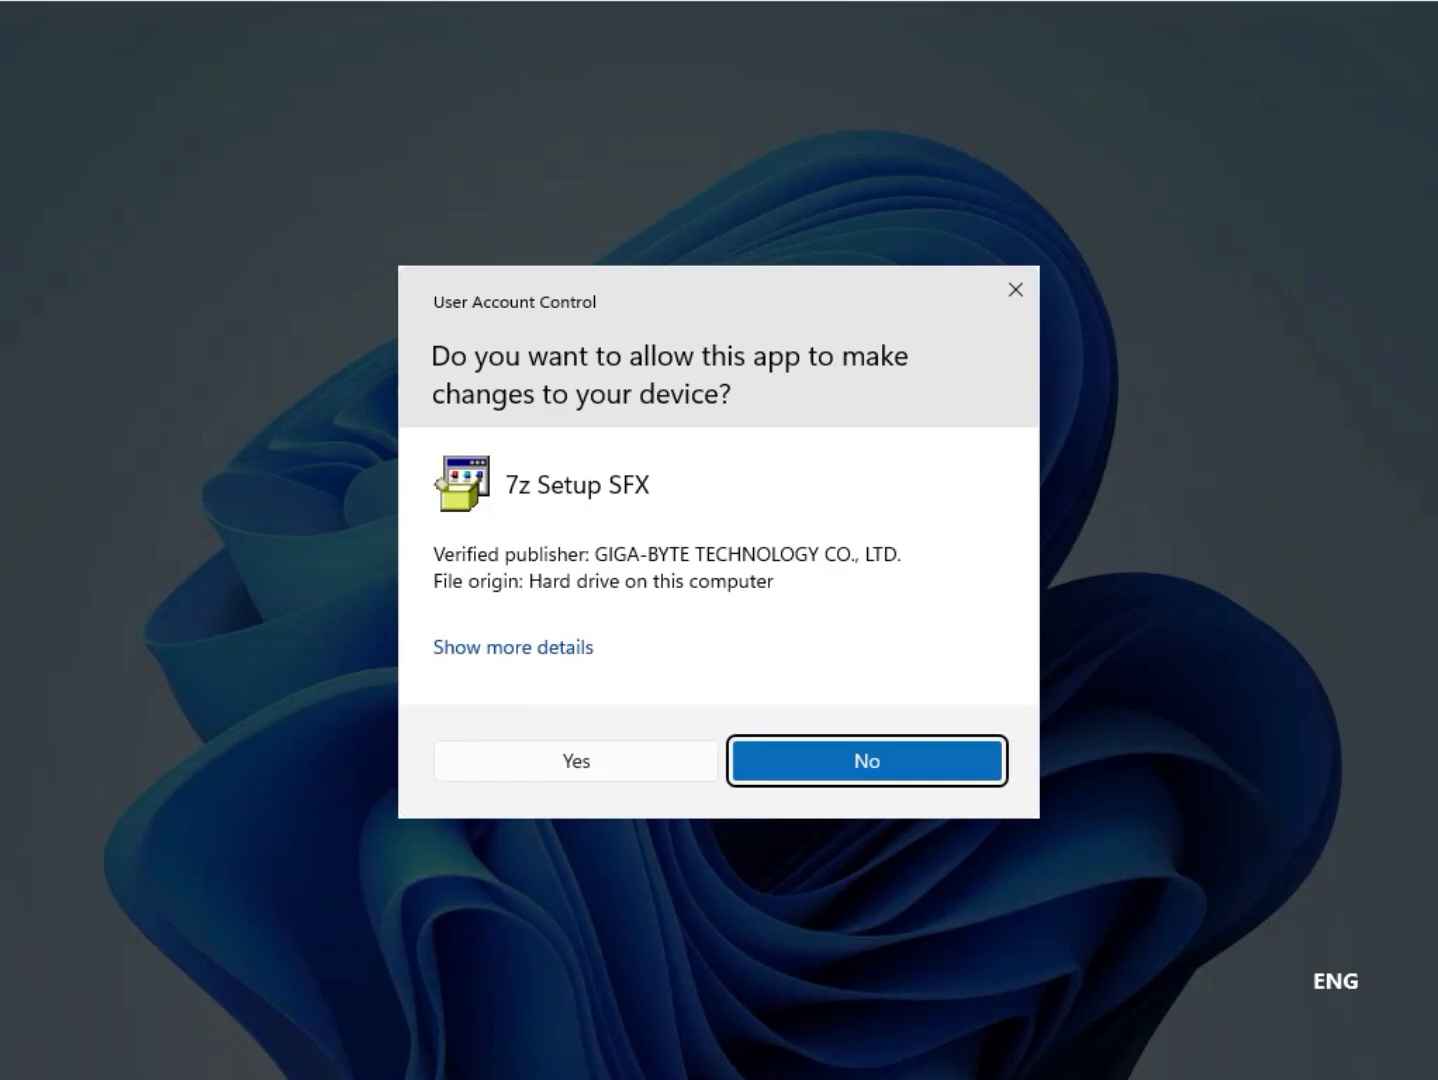
click(588, 768)
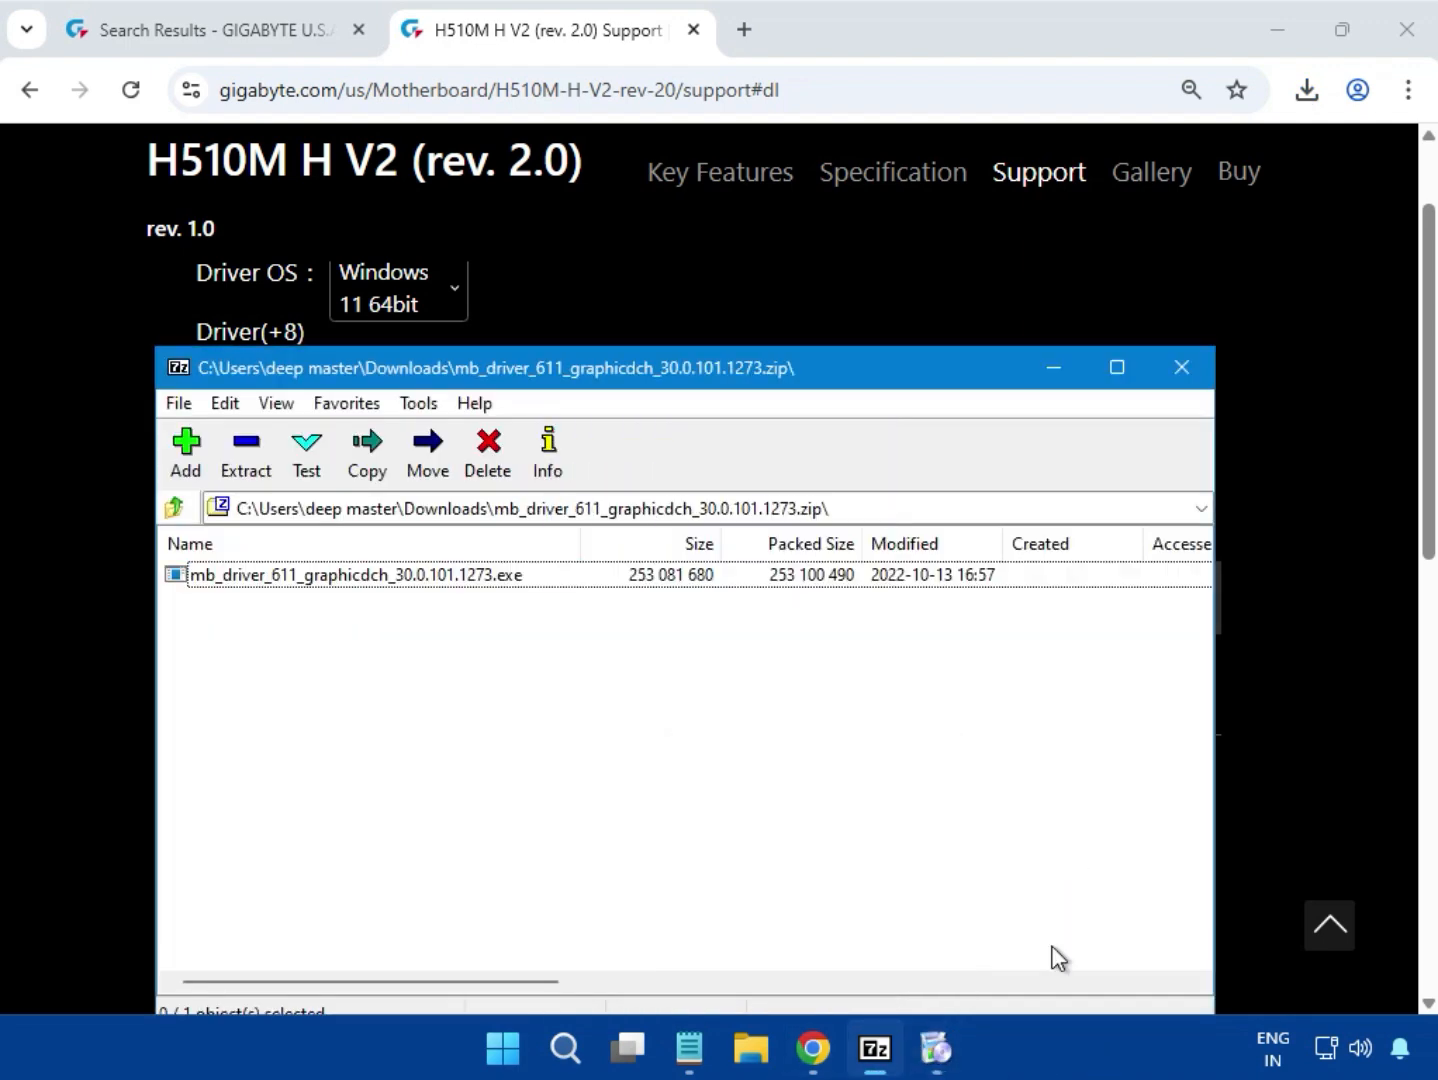
Bring the graphics driver installer to the front, and close the graphics driver archive to return to the driver list.
click(937, 1050)
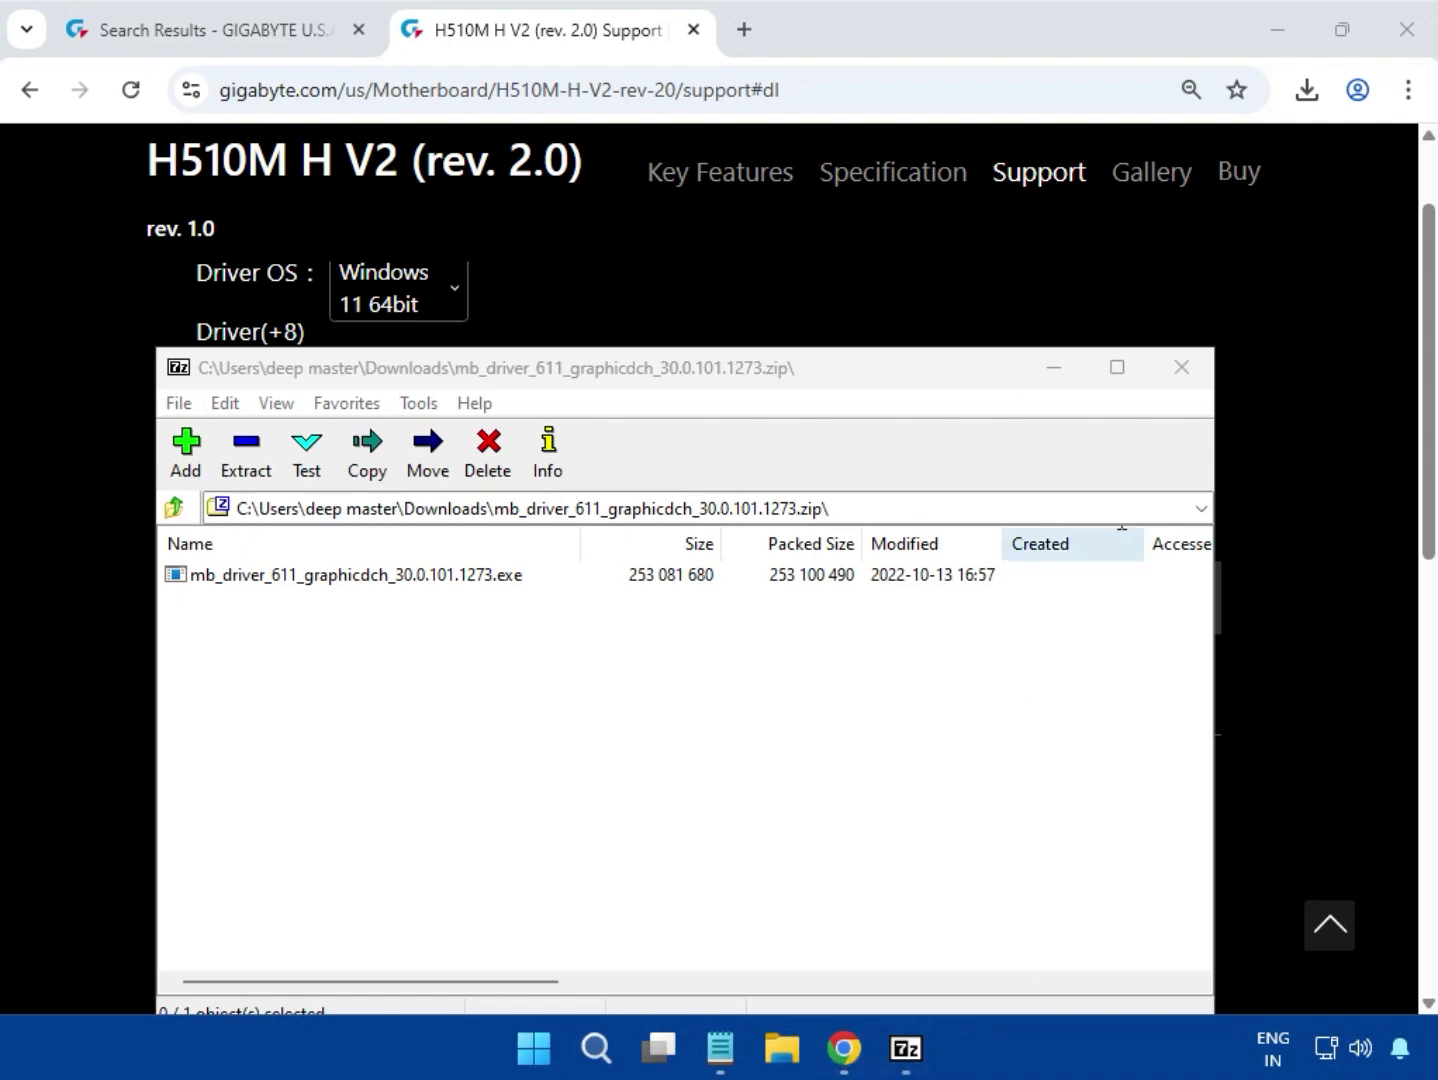
click(1186, 369)
scroll(1287, 690, up, 5)
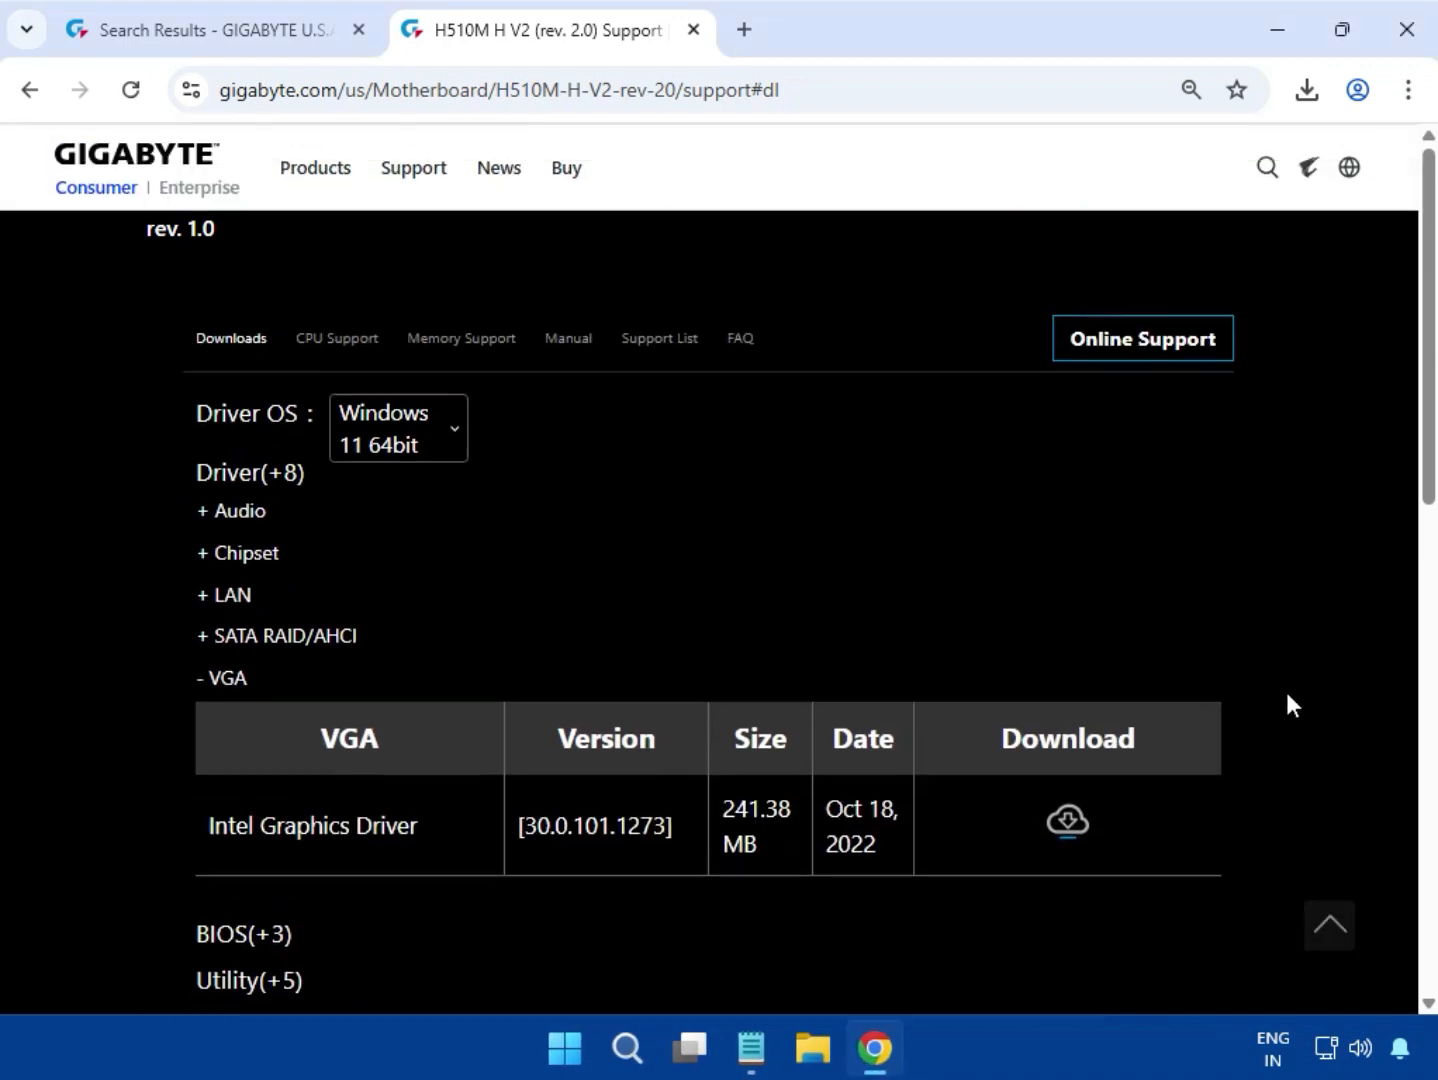